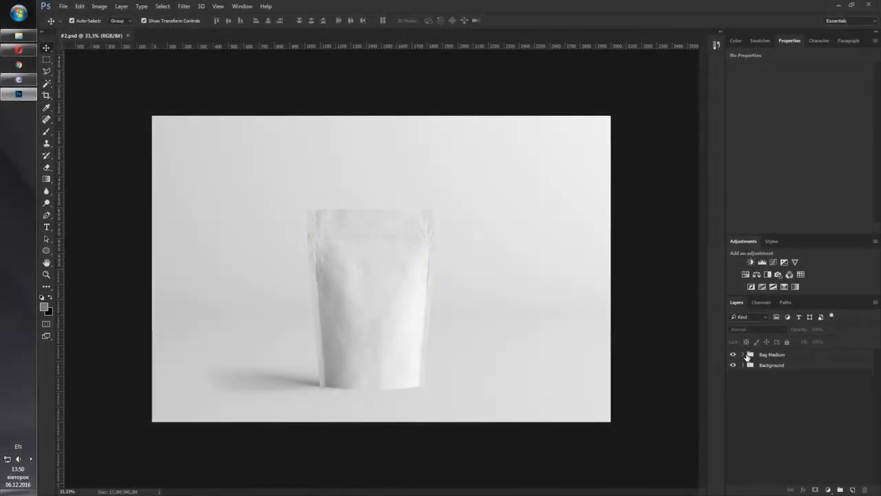
# Step: Briefly toggle the Bag Medium group's visibility, and expand the group and its Design subgroup to reveal the material groups
pyautogui.click(781, 355)
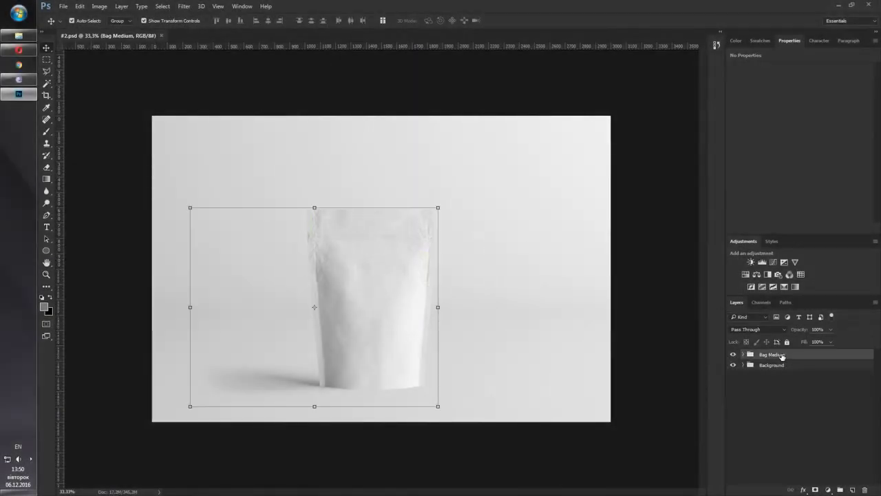
pyautogui.click(733, 354)
pyautogui.click(734, 354)
pyautogui.click(743, 354)
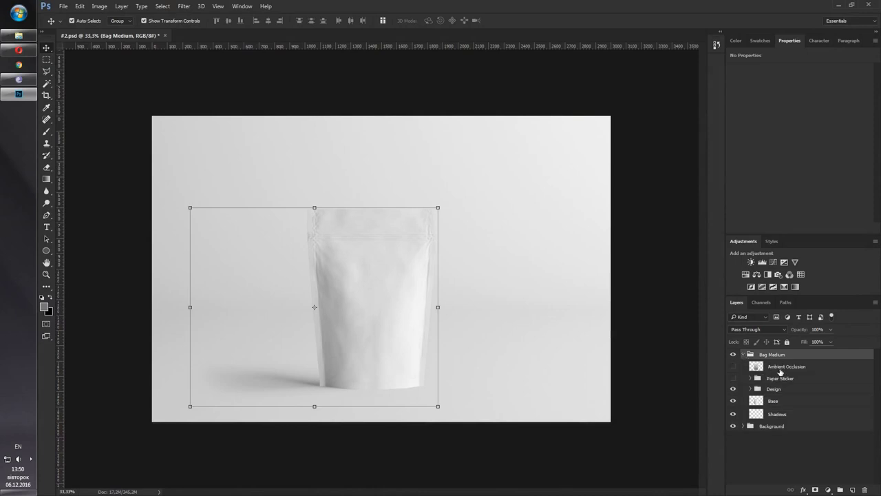
pyautogui.click(783, 391)
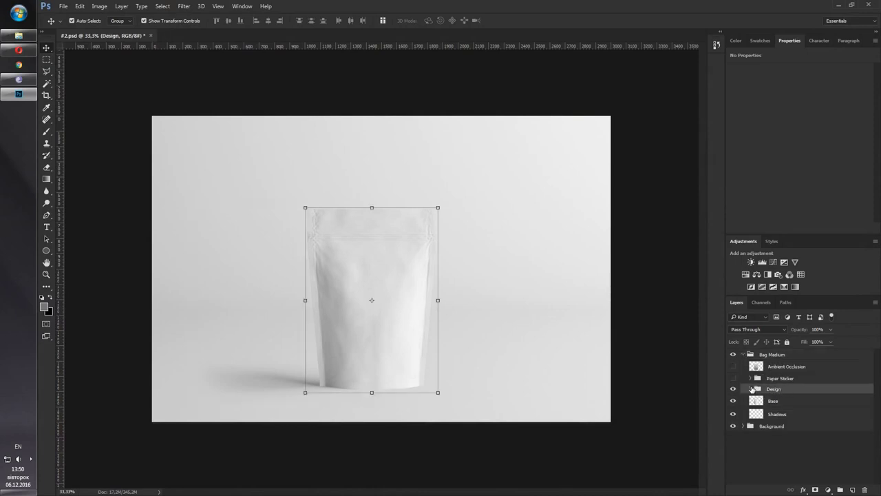
pyautogui.click(751, 389)
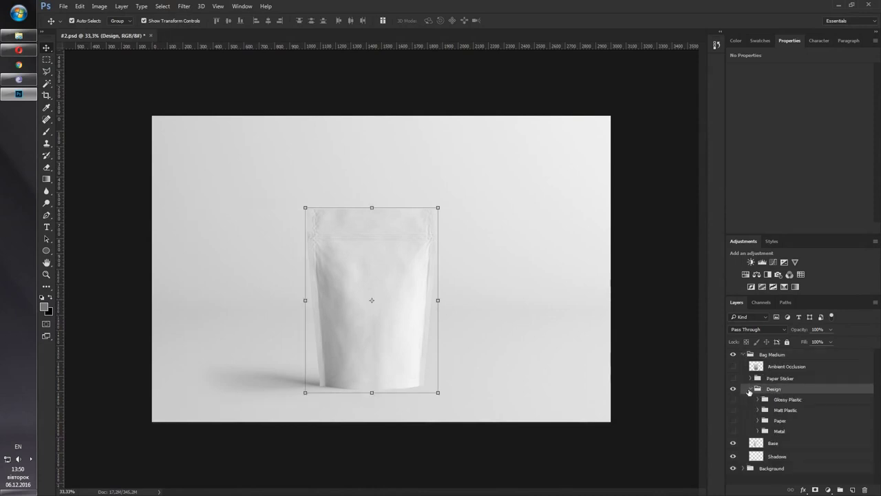
# Step: Show the Glossy Plastic group, expand it, and open the contents of its Design smart object for editing
pyautogui.click(785, 400)
pyautogui.click(732, 400)
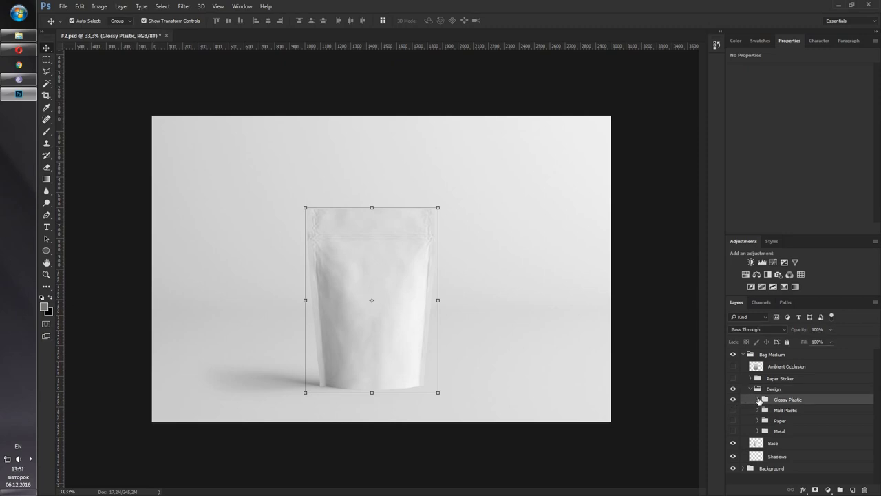
pyautogui.click(759, 400)
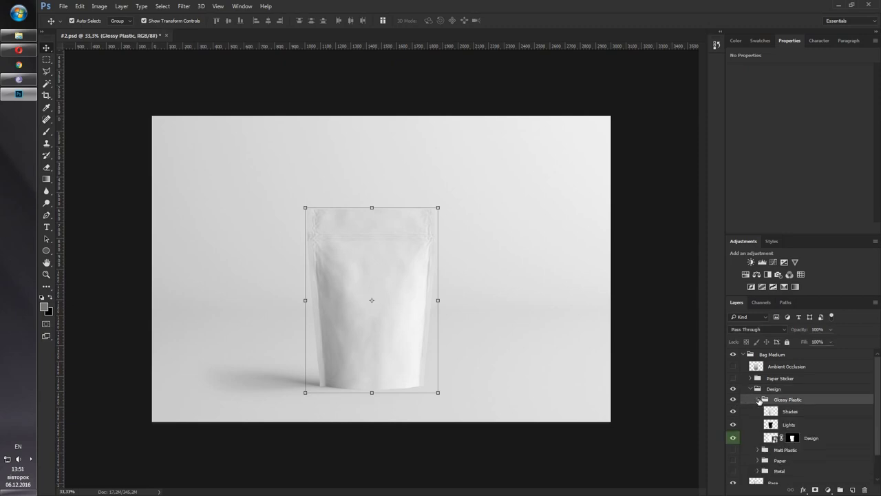
pyautogui.doubleClick(770, 438)
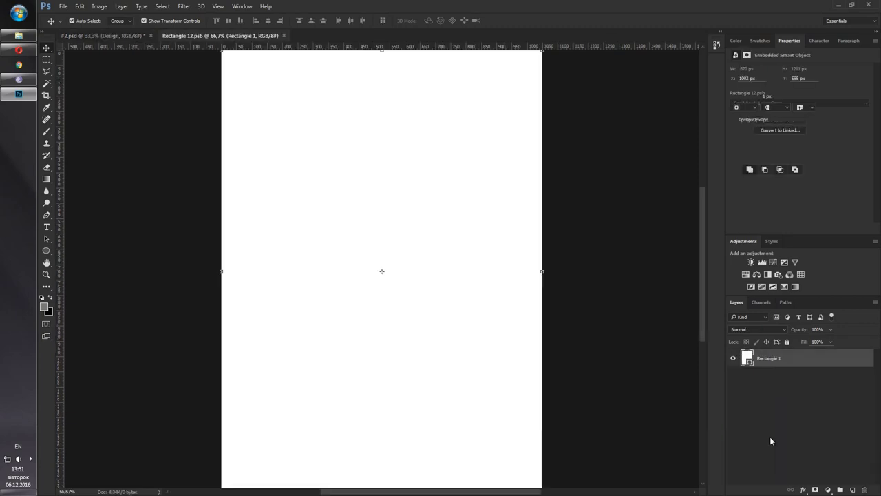
# Step: Place image 3 from the Species > Label folder as an embedded object, and close the smart object document, saving its changes
pyautogui.click(63, 6)
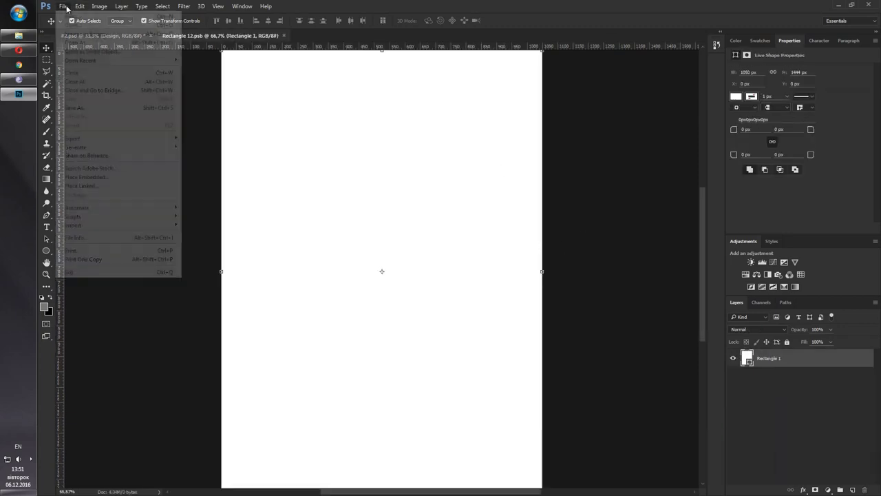
pyautogui.click(90, 177)
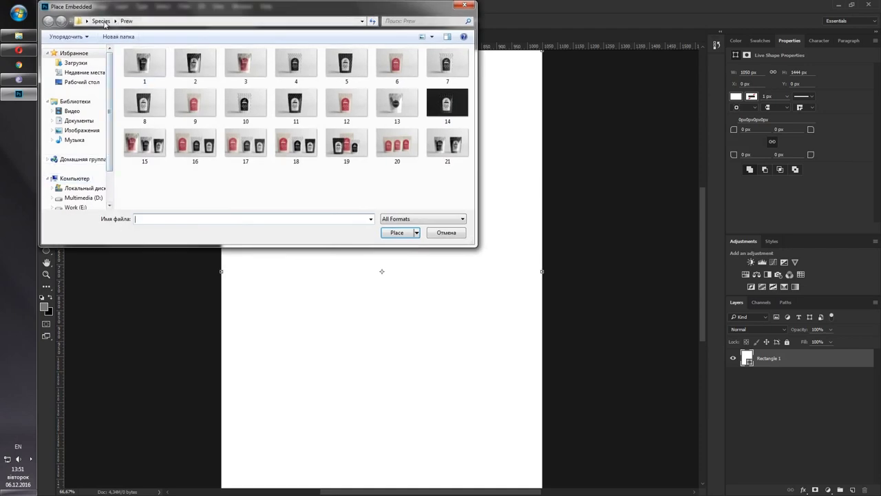
pyautogui.click(101, 20)
pyautogui.doubleClick(196, 73)
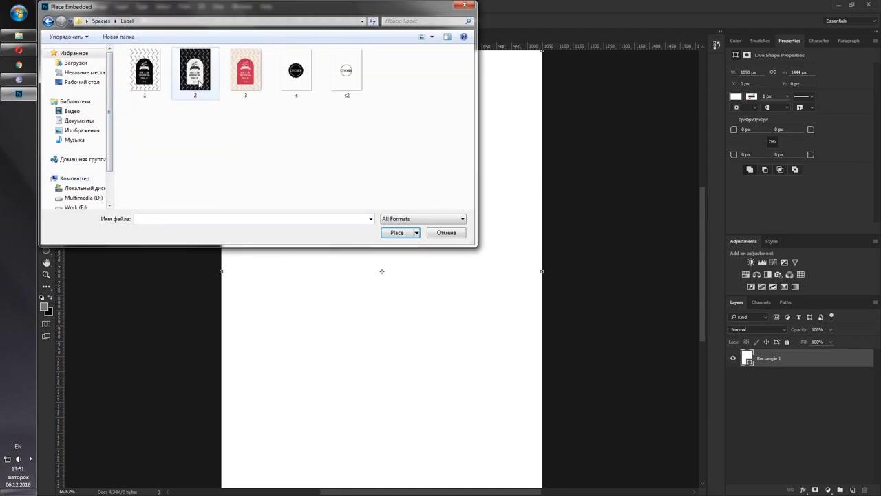
pyautogui.click(245, 81)
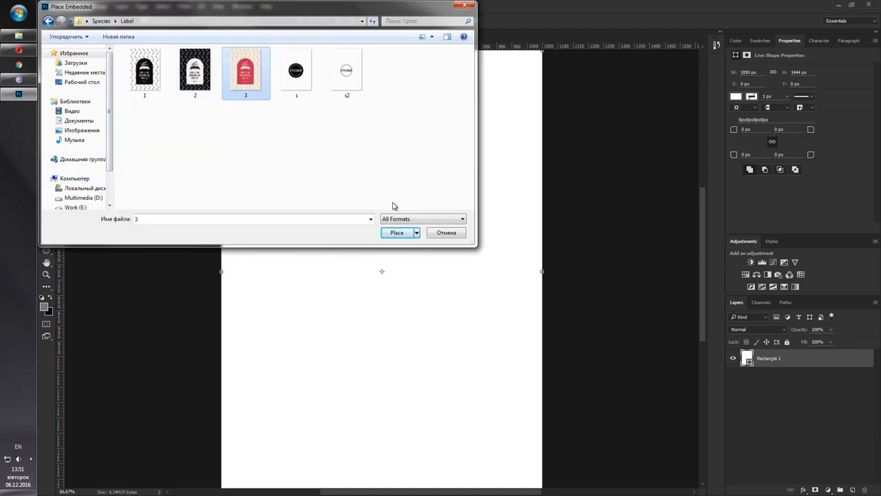
pyautogui.click(395, 233)
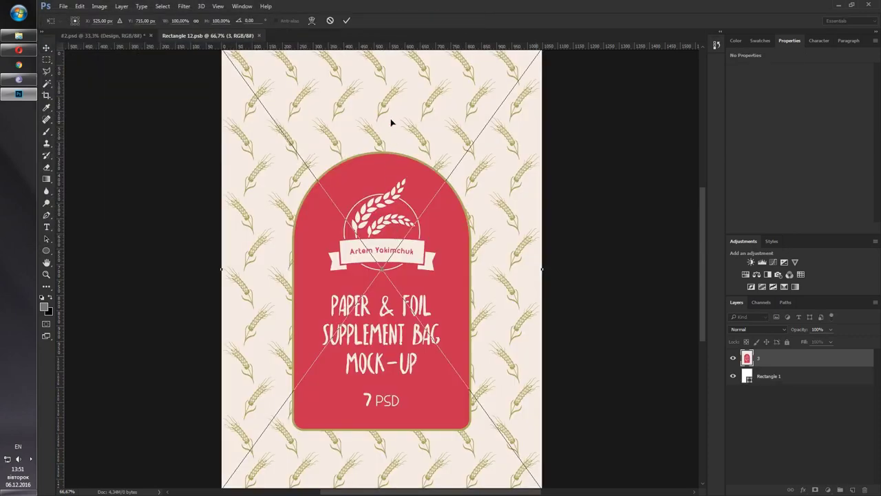
pyautogui.press('Return')
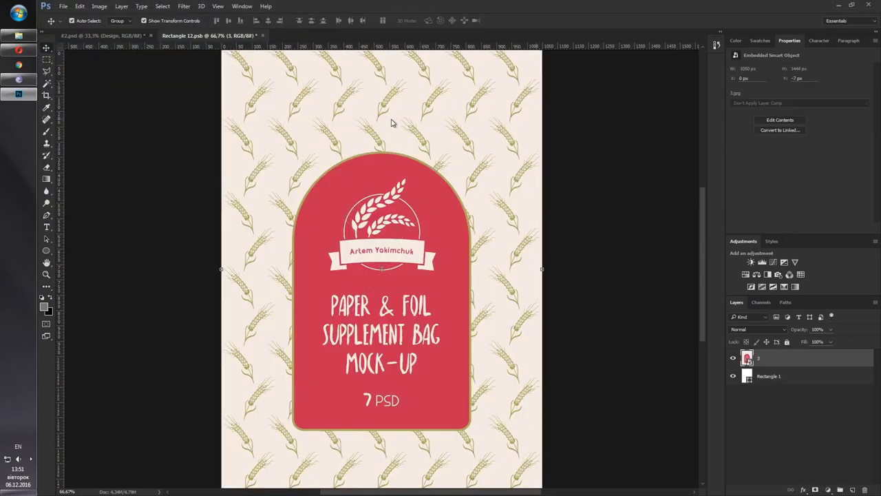
pyautogui.click(262, 36)
pyautogui.click(418, 188)
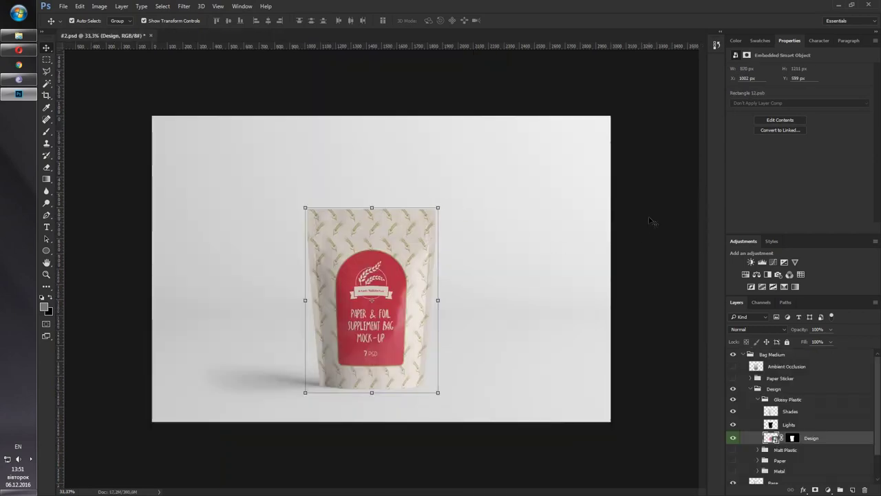
# Step: Collapse the Glossy Plastic group, preview the Matt Plastic and Paper materials one at a time, and leave only Metal shown
pyautogui.click(757, 399)
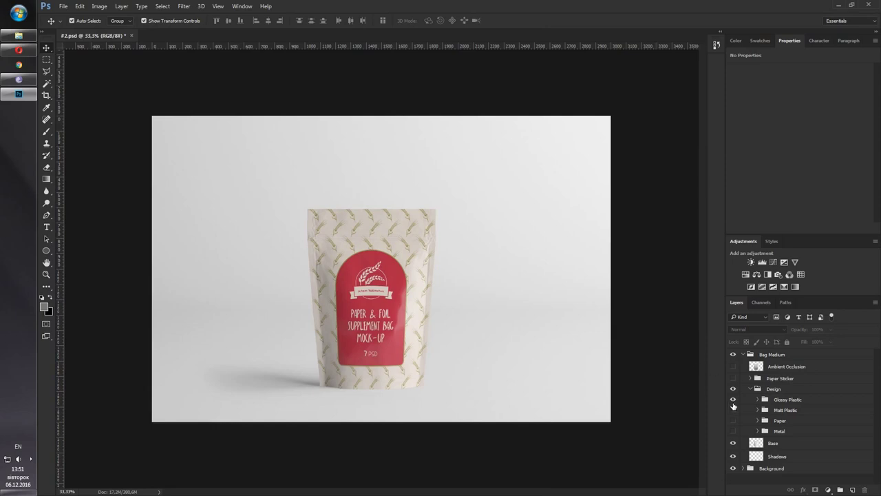
pyautogui.click(733, 401)
pyautogui.click(734, 411)
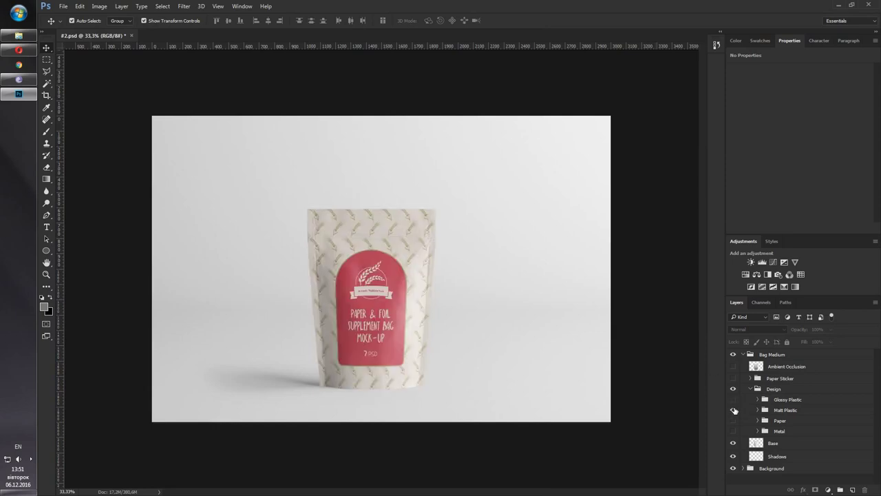
pyautogui.click(734, 411)
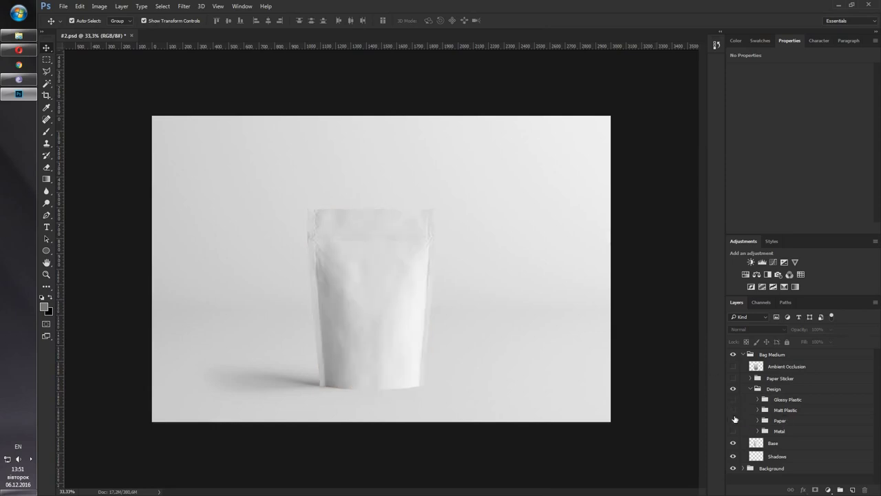
pyautogui.click(733, 421)
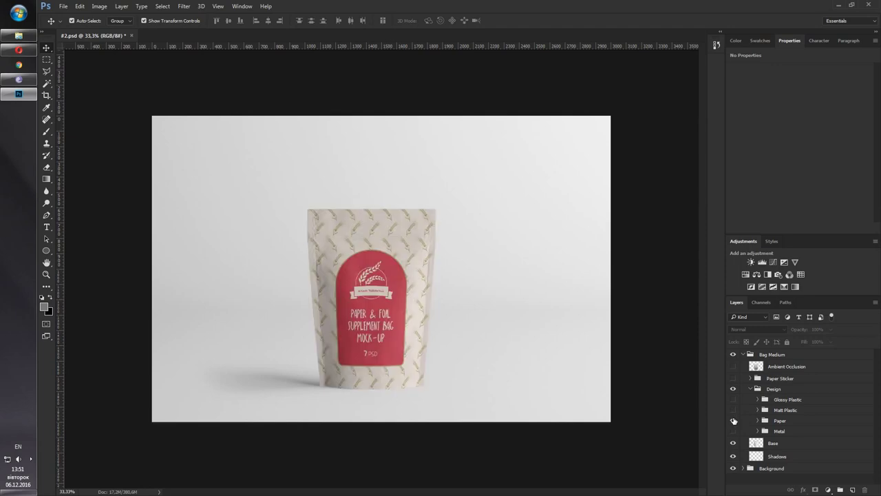
pyautogui.click(734, 420)
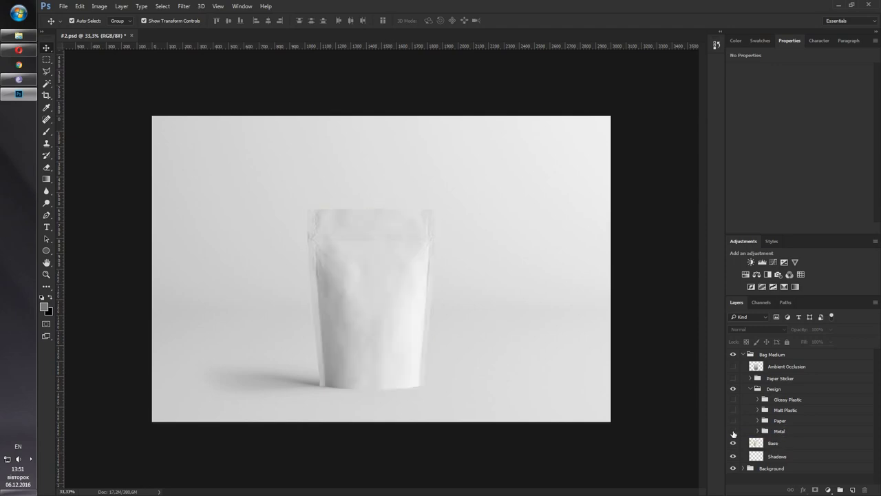
pyautogui.click(733, 431)
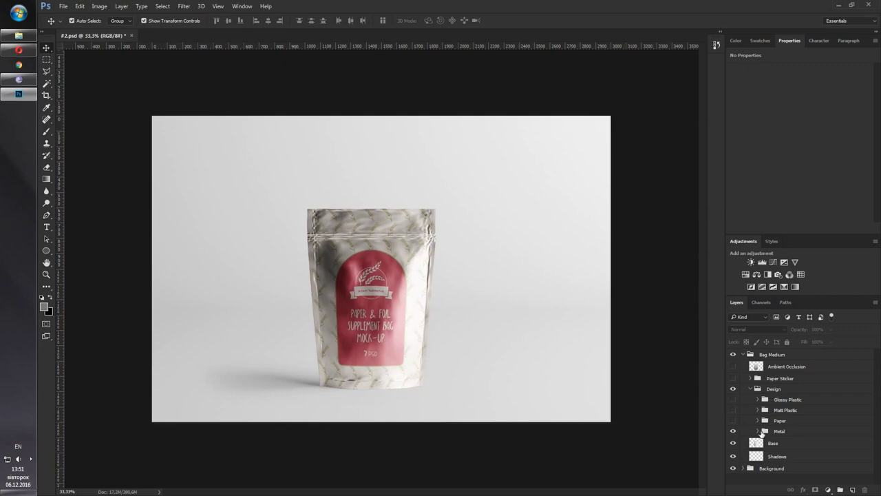
# Step: Expand the Metal group and set the midtone input of its Levels 1 adjustment to 0.49
pyautogui.click(763, 431)
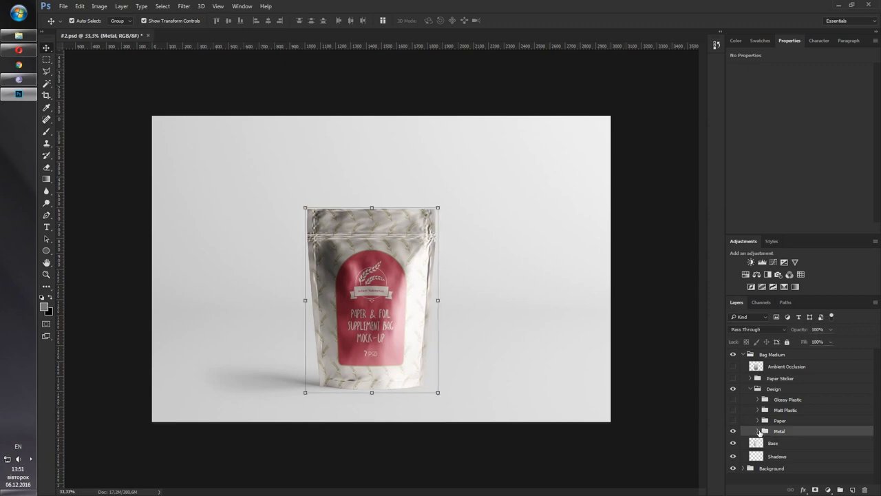
pyautogui.click(759, 431)
pyautogui.scroll(-2, 815, 428)
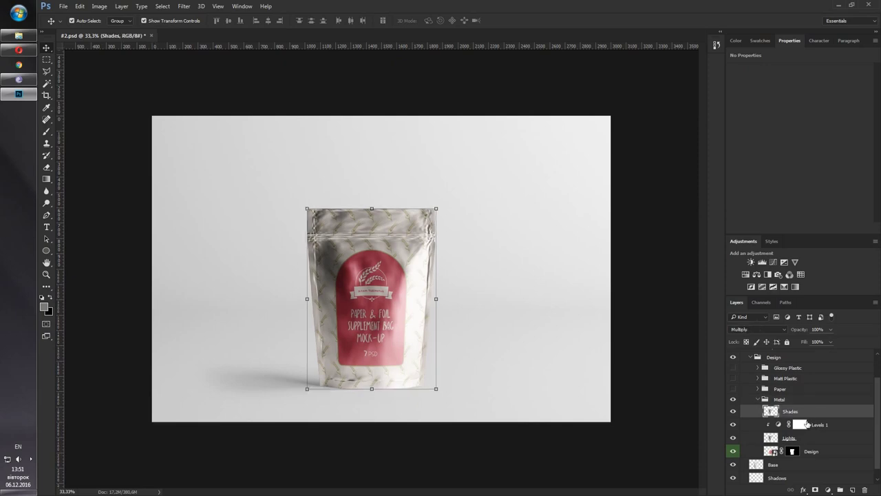
pyautogui.click(841, 427)
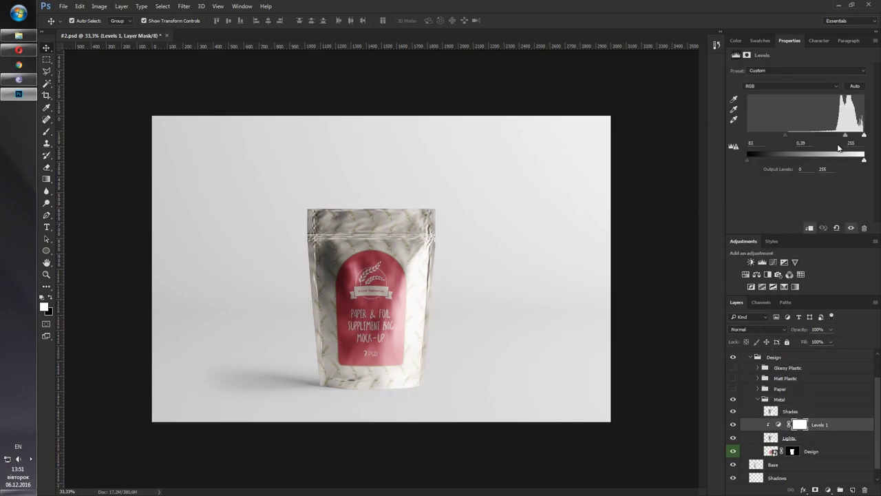
pyautogui.moveTo(845, 137)
pyautogui.mouseDown()
pyautogui.moveTo(816, 138)
pyautogui.moveTo(853, 144)
pyautogui.mouseUp()
# Step: Adjust the opacity of the Lights layer in the Metal group
pyautogui.click(803, 439)
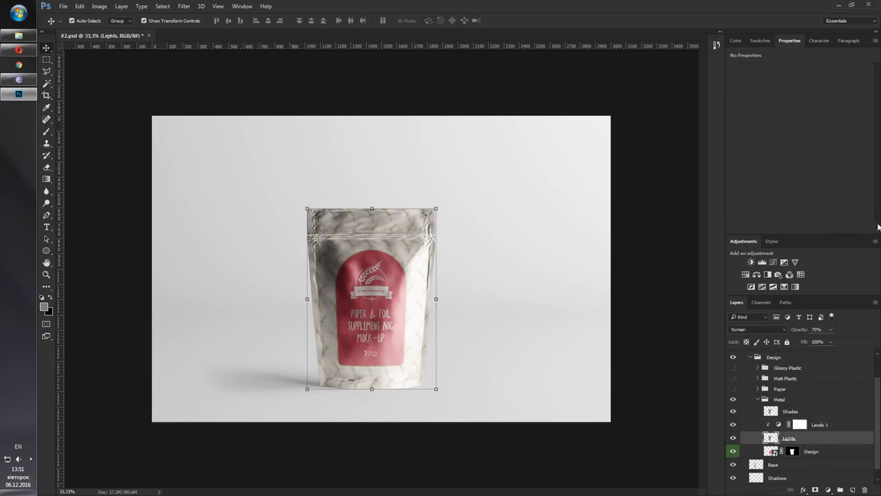
pyautogui.click(831, 330)
pyautogui.moveTo(815, 340); pyautogui.dragTo(833, 344)
pyautogui.click(817, 329)
pyautogui.doubleClick(816, 328)
# Step: Collapse the Metal group and switch the bag's visible material from Metal to Paper
pyautogui.click(829, 425)
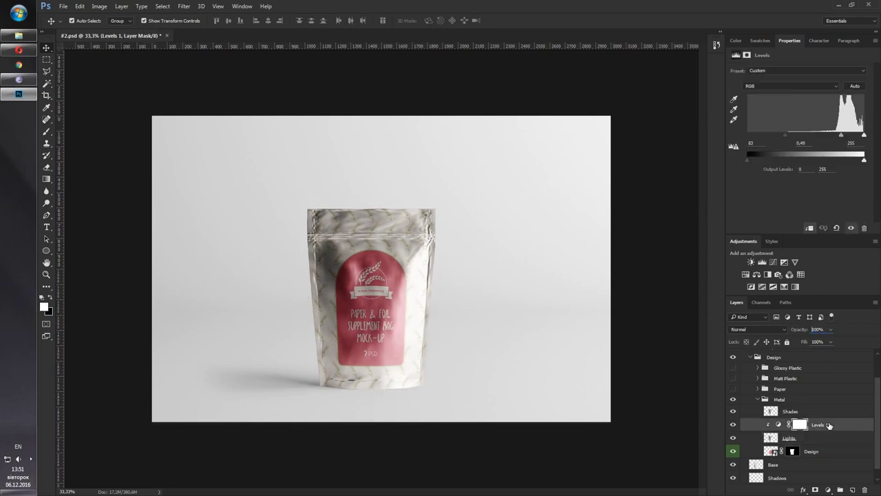
pyautogui.click(797, 412)
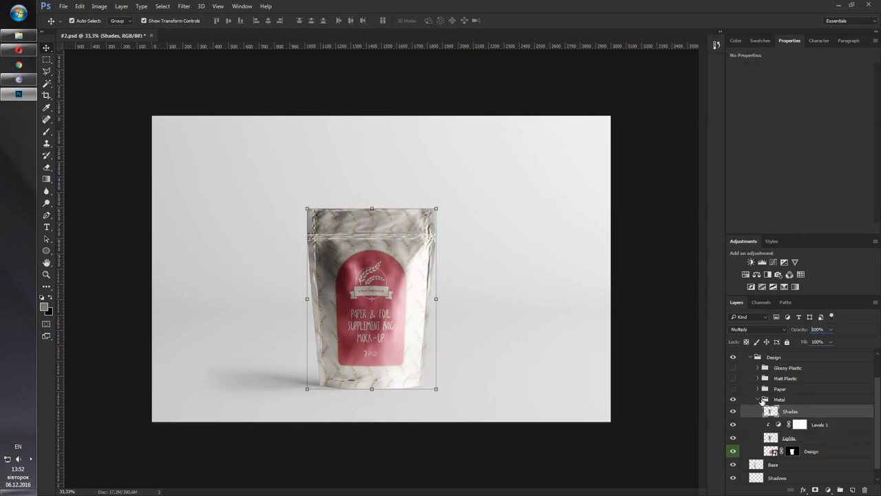
pyautogui.click(763, 400)
pyautogui.click(758, 400)
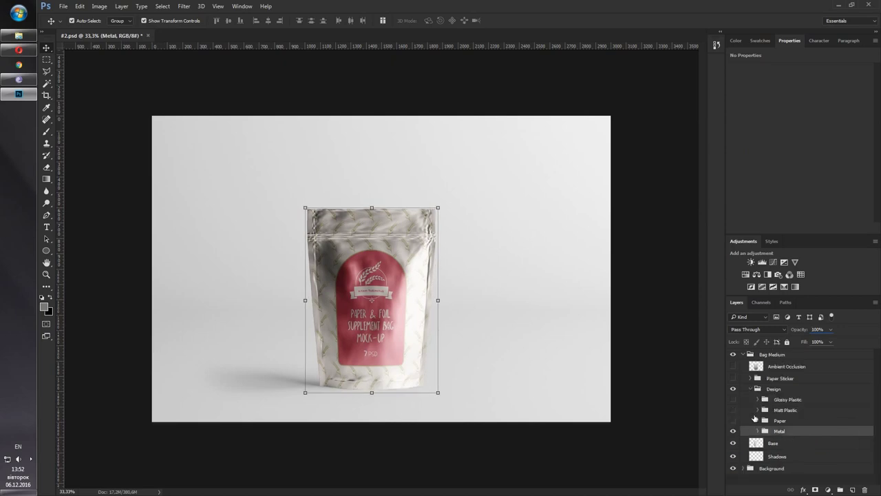
pyautogui.click(733, 421)
pyautogui.click(779, 421)
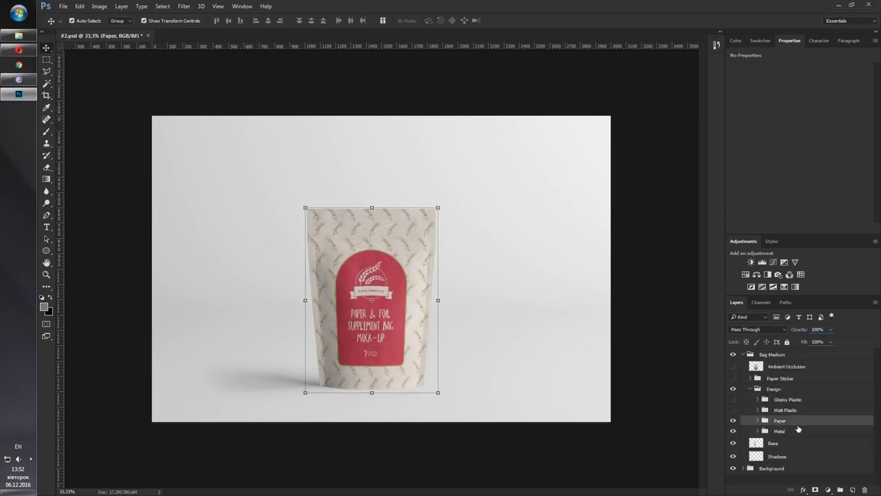
pyautogui.click(733, 431)
# Step: Expand the Paper group and set its Lights layer's opacity to 100%
pyautogui.click(759, 421)
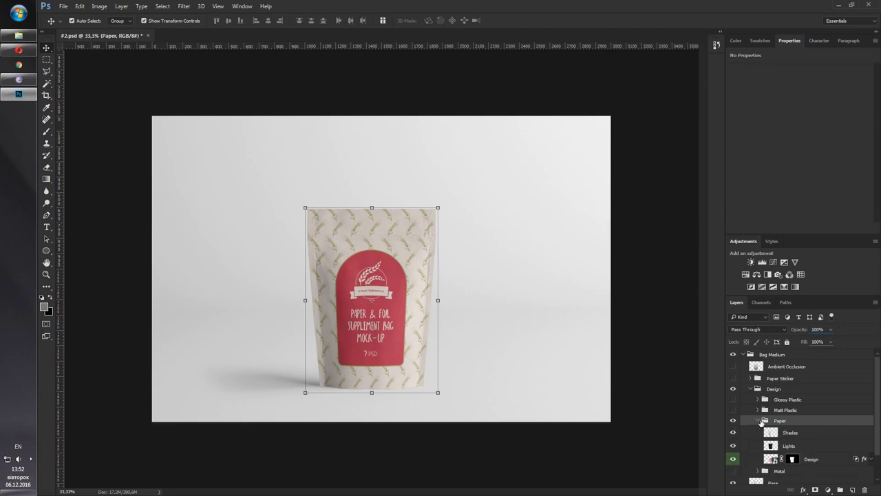
pyautogui.click(797, 447)
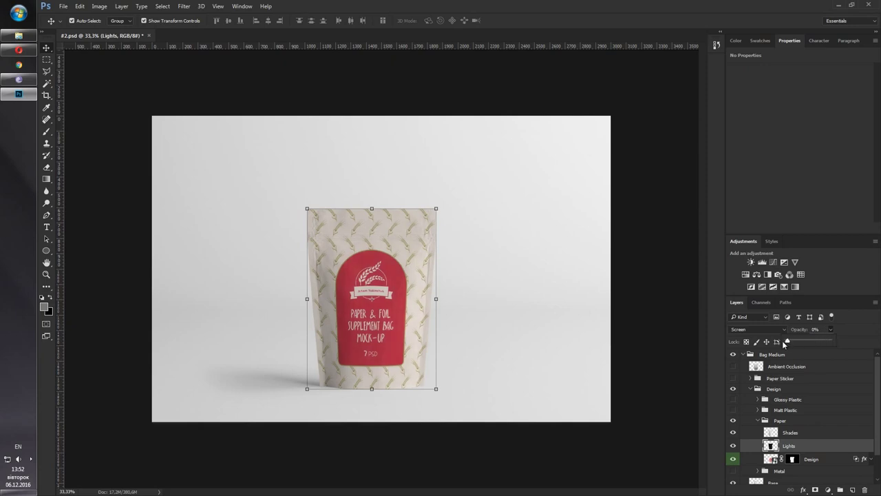
pyautogui.moveTo(783, 340); pyautogui.dragTo(867, 349)
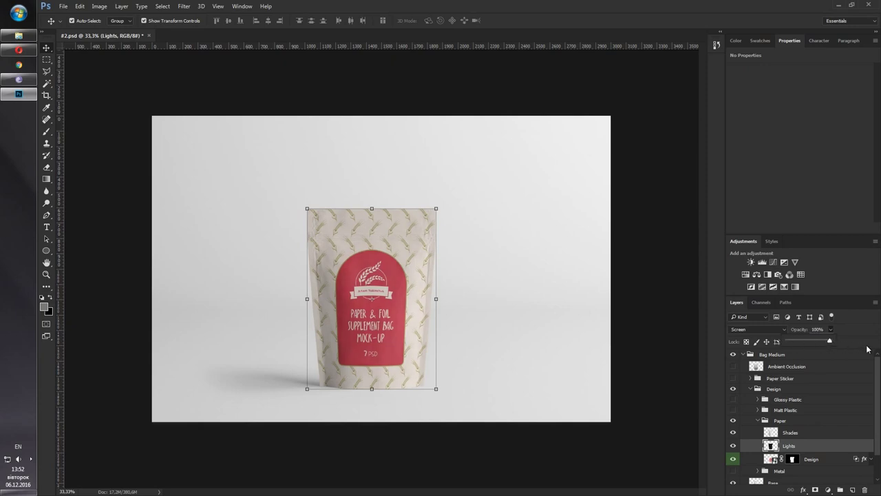
# Step: Adjust the opacity of the Paper group's Shades layer and collapse the group
pyautogui.click(807, 434)
pyautogui.click(831, 330)
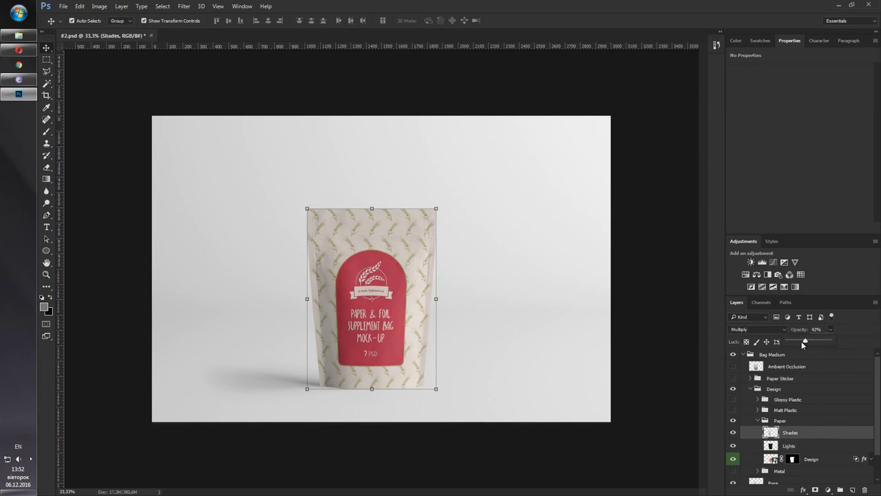
pyautogui.moveTo(831, 341)
pyautogui.mouseDown()
pyautogui.moveTo(766, 345)
pyautogui.moveTo(856, 350)
pyautogui.mouseUp()
pyautogui.click(792, 421)
pyautogui.click(758, 421)
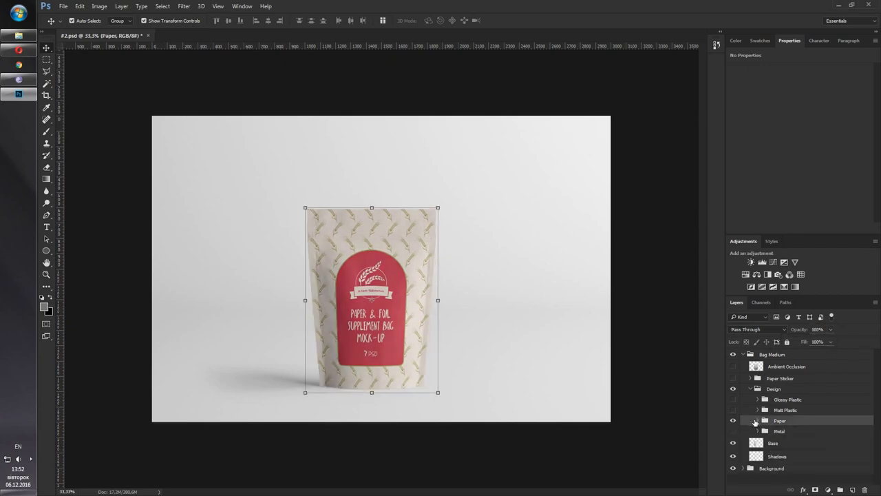
# Step: Switch the bag's visible material from Paper to Matt Plastic and expand the Matt Plastic group
pyautogui.click(733, 421)
pyautogui.click(733, 410)
pyautogui.click(774, 412)
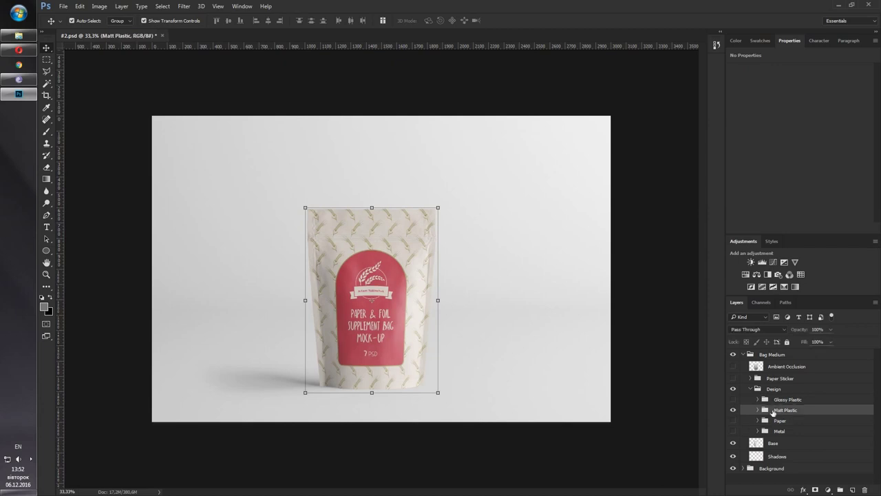
pyautogui.click(758, 410)
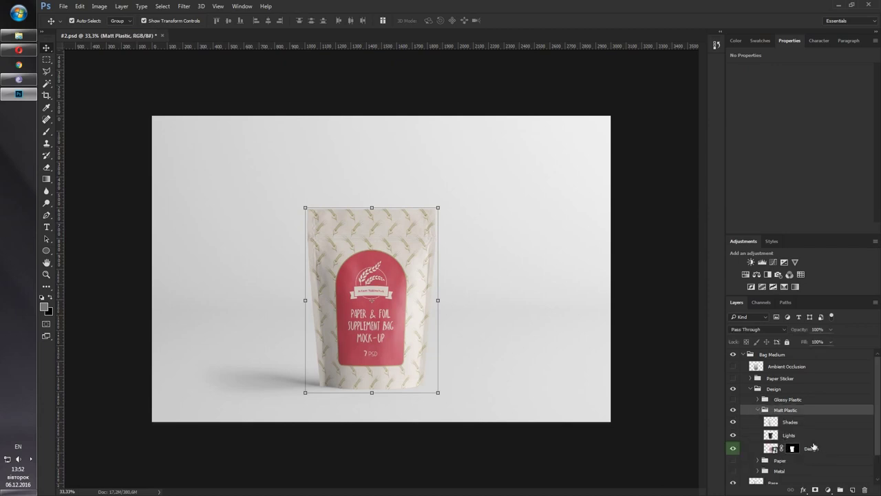
# Step: Adjust the opacity of the Matt Plastic group's Lights layer
pyautogui.click(788, 436)
pyautogui.click(831, 330)
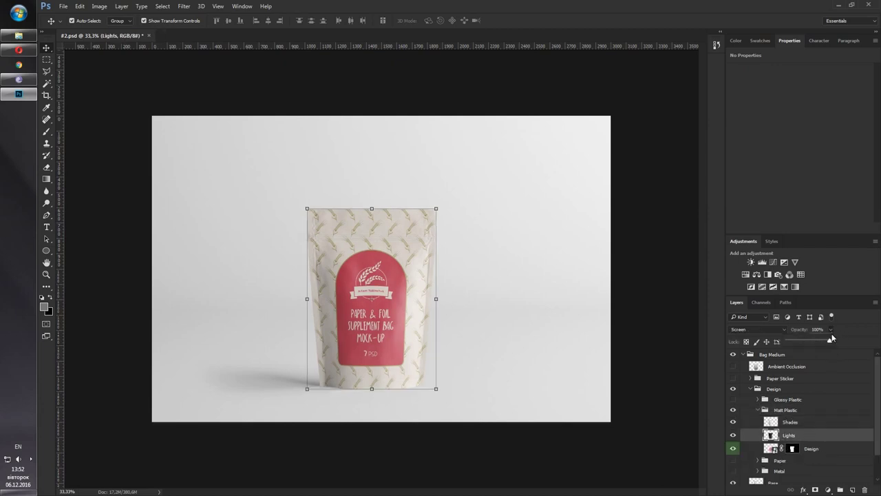
pyautogui.moveTo(832, 342)
pyautogui.mouseDown()
pyautogui.moveTo(765, 342)
pyautogui.moveTo(832, 341)
pyautogui.mouseUp()
# Step: Adjust the opacity of the Matt Plastic group's Shades layer and collapse the group
pyautogui.click(797, 423)
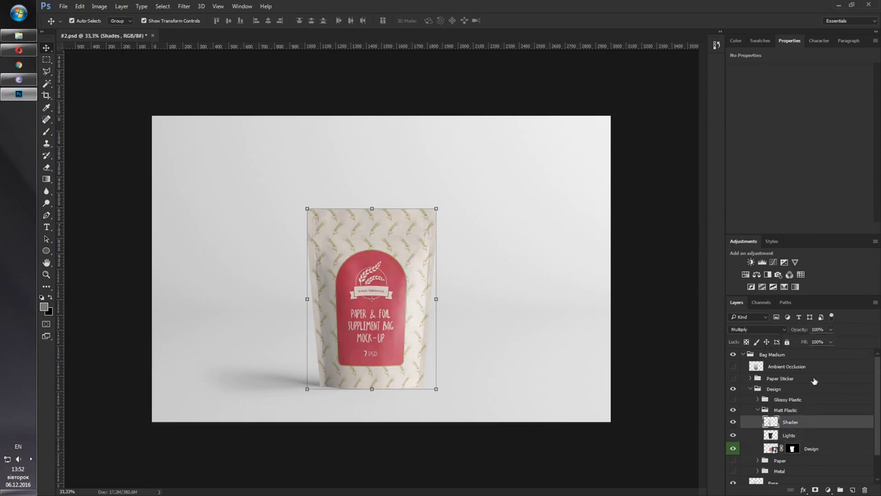
pyautogui.click(832, 329)
pyautogui.moveTo(832, 341)
pyautogui.mouseDown()
pyautogui.moveTo(767, 343)
pyautogui.moveTo(873, 349)
pyautogui.mouseUp()
pyautogui.click(757, 413)
pyautogui.click(758, 410)
# Step: Switch the bag's visible material from Matt Plastic to Glossy Plastic and expand the Glossy Plastic group
pyautogui.click(733, 411)
pyautogui.click(733, 399)
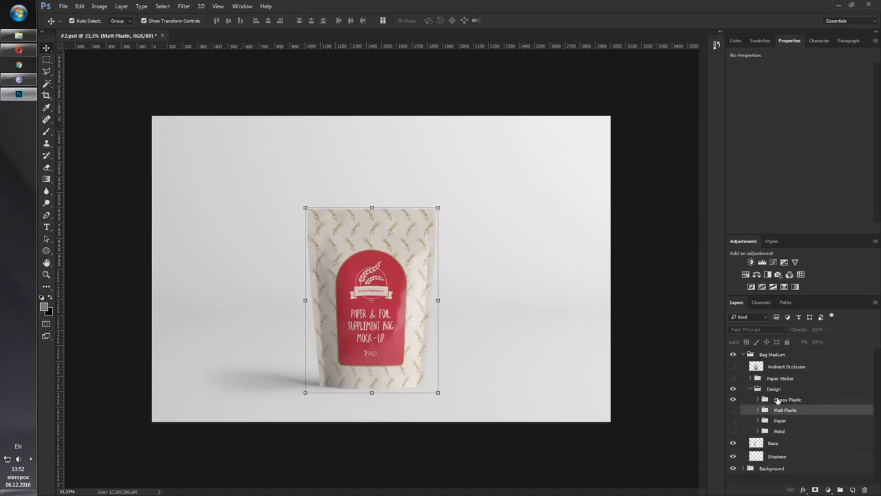
pyautogui.click(797, 400)
pyautogui.click(758, 400)
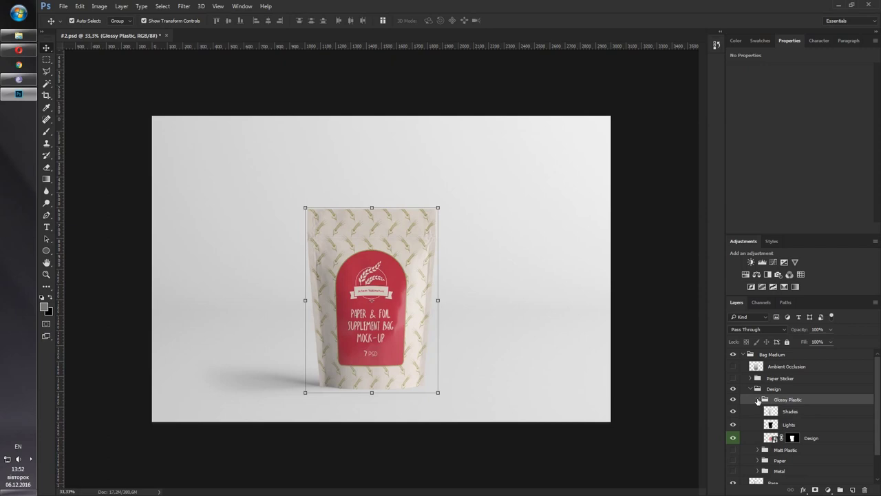
# Step: Adjust the opacity of the Glossy Plastic group's Lights layer
pyautogui.click(792, 424)
pyautogui.click(831, 329)
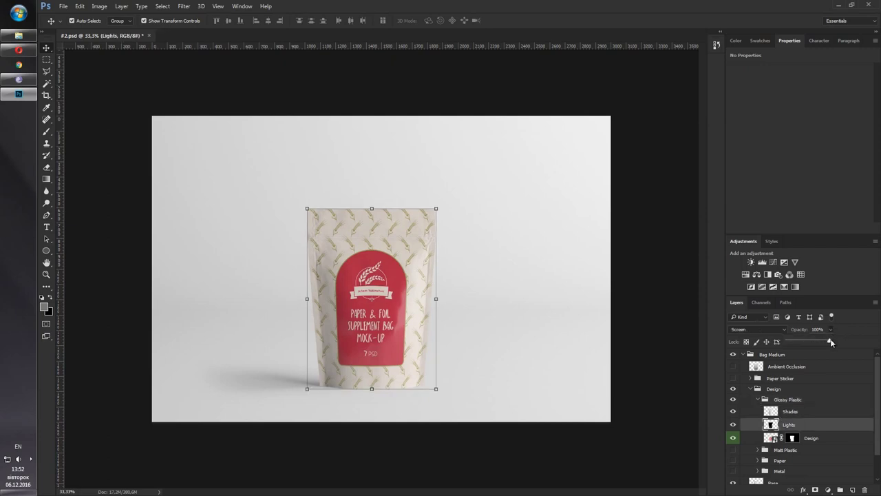
pyautogui.moveTo(831, 342); pyautogui.dragTo(853, 351)
# Step: Adjust the opacity of the Glossy Plastic group's Shades layer and collapse the group
pyautogui.click(795, 413)
pyautogui.click(831, 329)
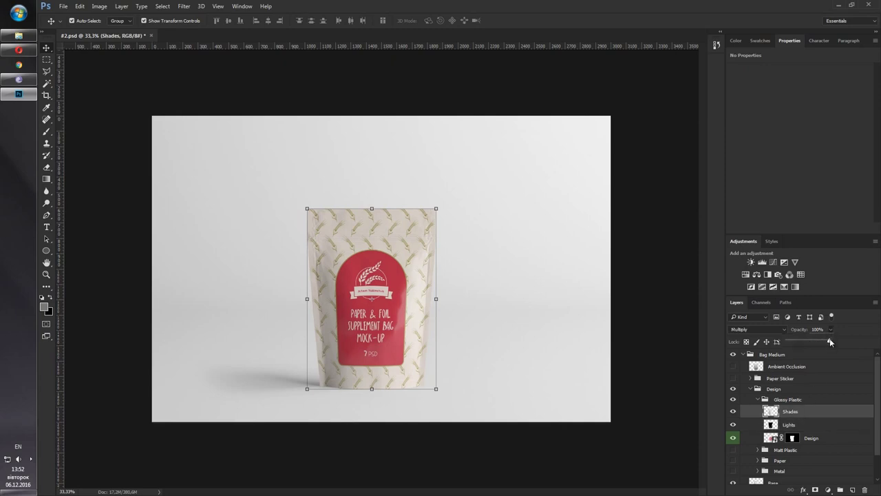
pyautogui.moveTo(830, 341)
pyautogui.mouseDown()
pyautogui.moveTo(777, 344)
pyautogui.moveTo(830, 342)
pyautogui.mouseUp()
pyautogui.click(758, 399)
# Step: Switch the bag's visible material from Glossy Plastic to Metal and collapse the Design group
pyautogui.click(734, 399)
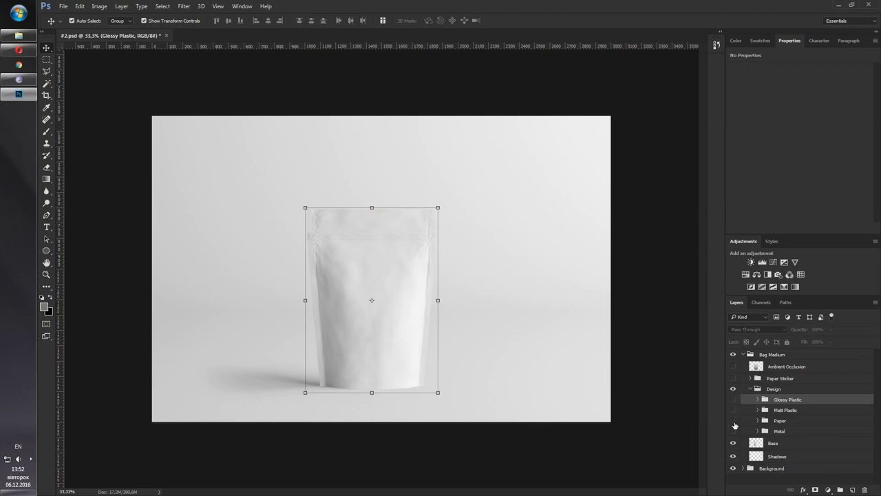
pyautogui.click(734, 431)
pyautogui.click(751, 389)
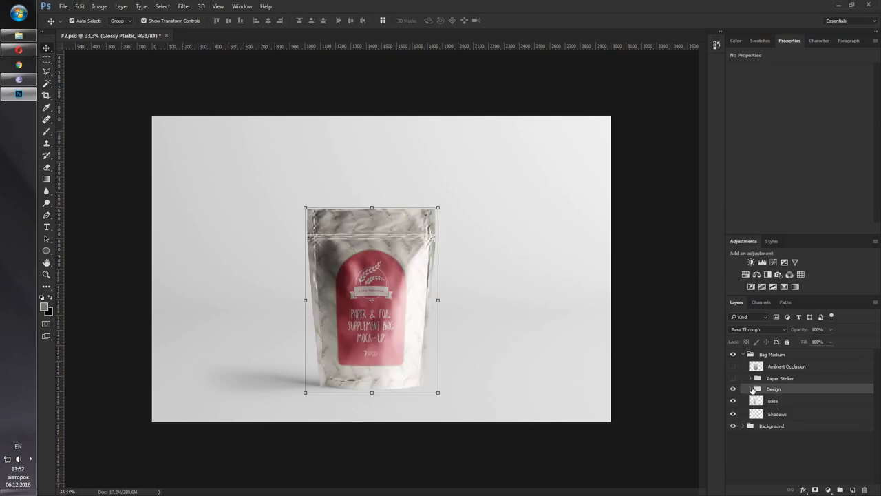
# Step: Show the Paper Sticker group and hide the Metal group inside the Design group
pyautogui.click(779, 381)
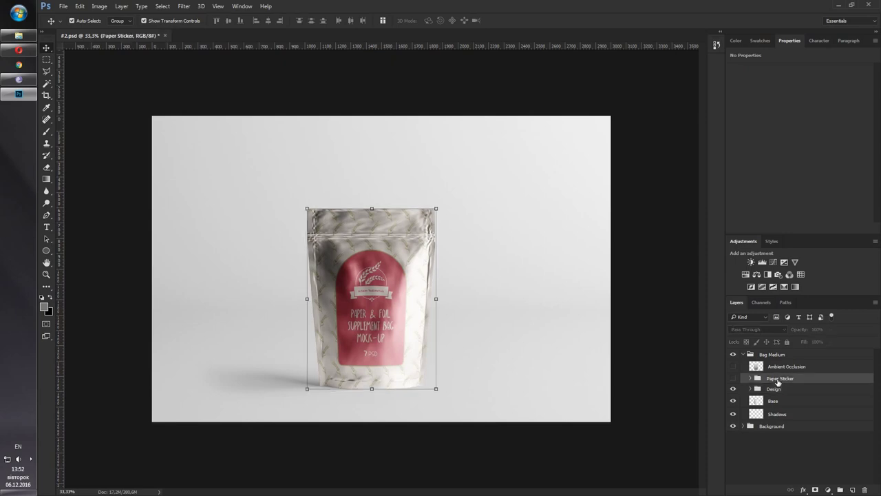
pyautogui.click(733, 378)
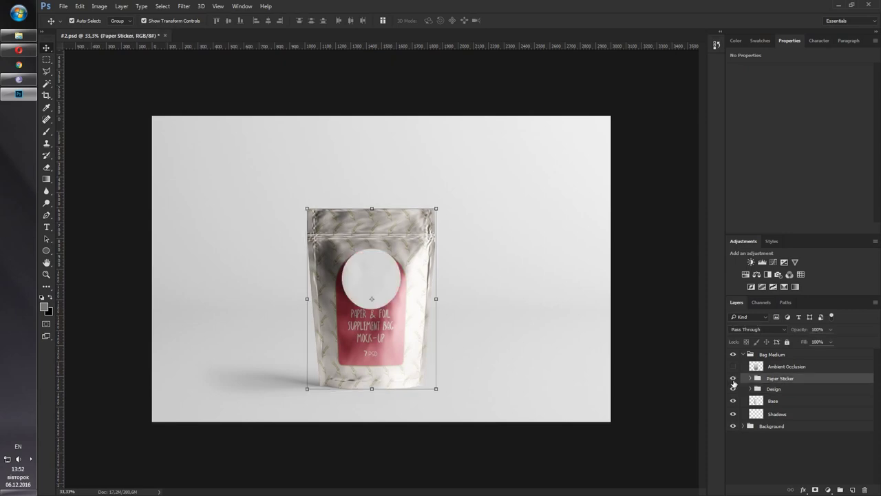
pyautogui.click(750, 389)
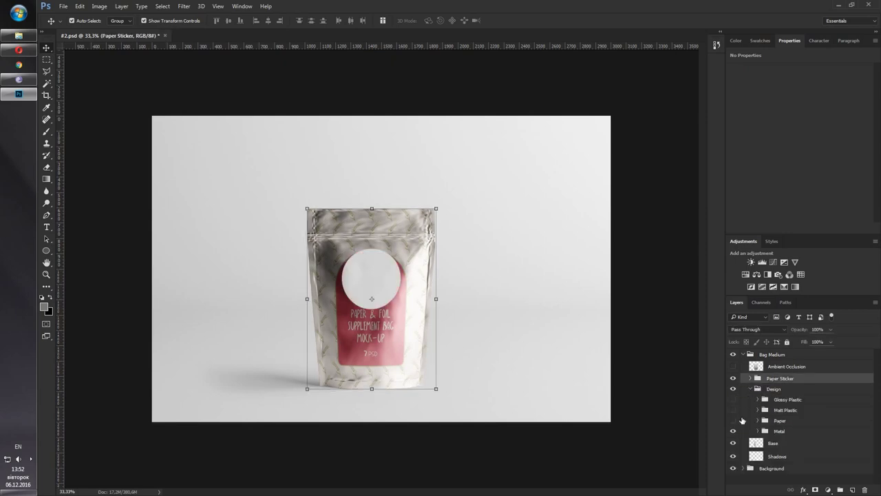
pyautogui.click(733, 431)
pyautogui.click(751, 389)
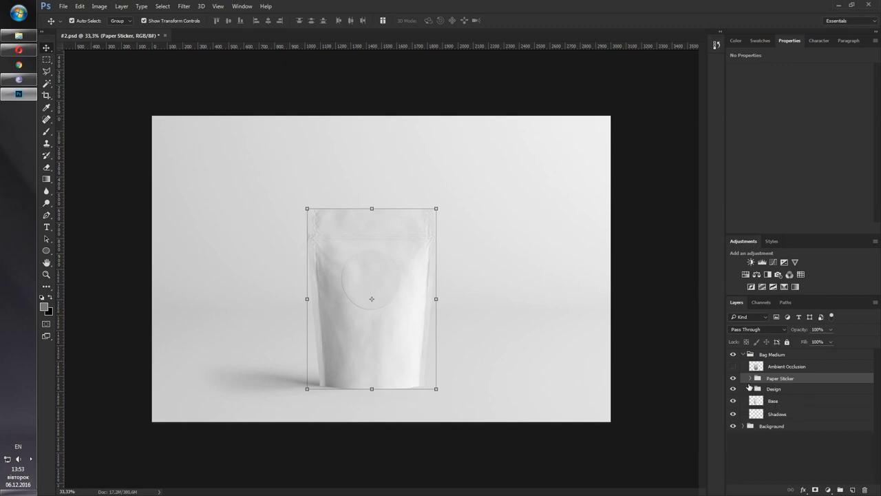
# Step: Open the Paper Sticker group's Sticker smart object and replace its Ellipse 1 layer with a new empty layer
pyautogui.click(751, 378)
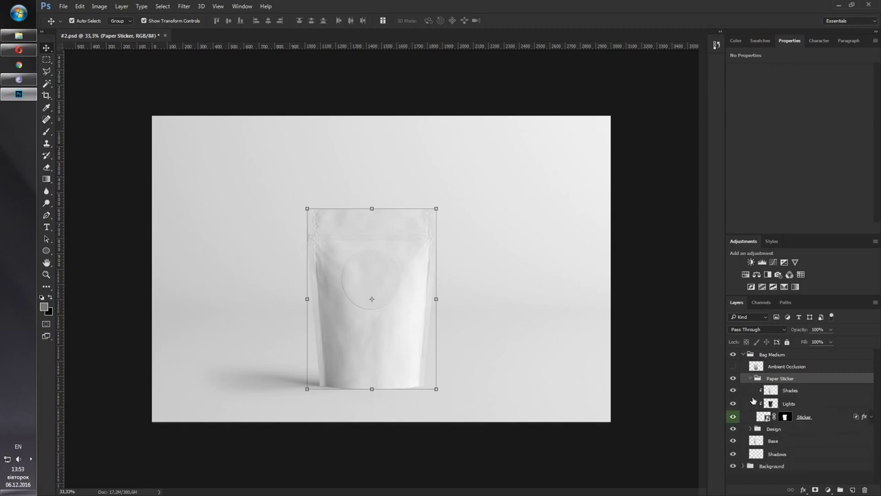
pyautogui.doubleClick(757, 415)
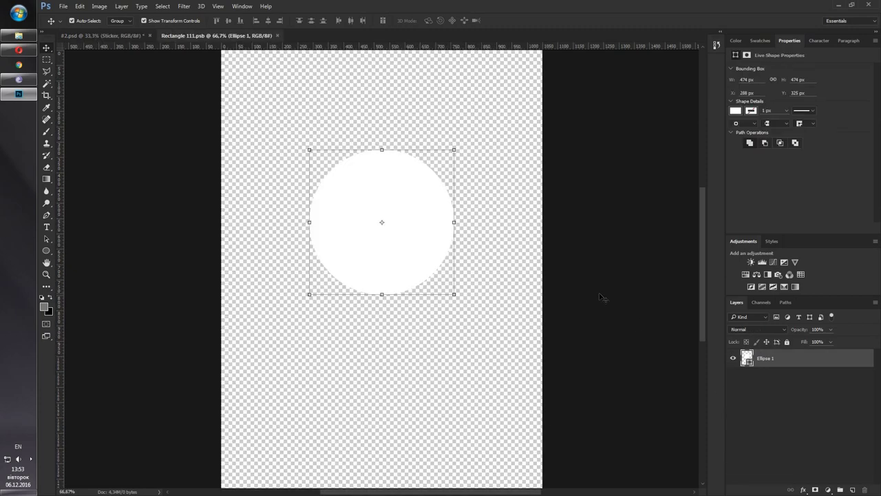
pyautogui.click(853, 490)
pyautogui.click(772, 385)
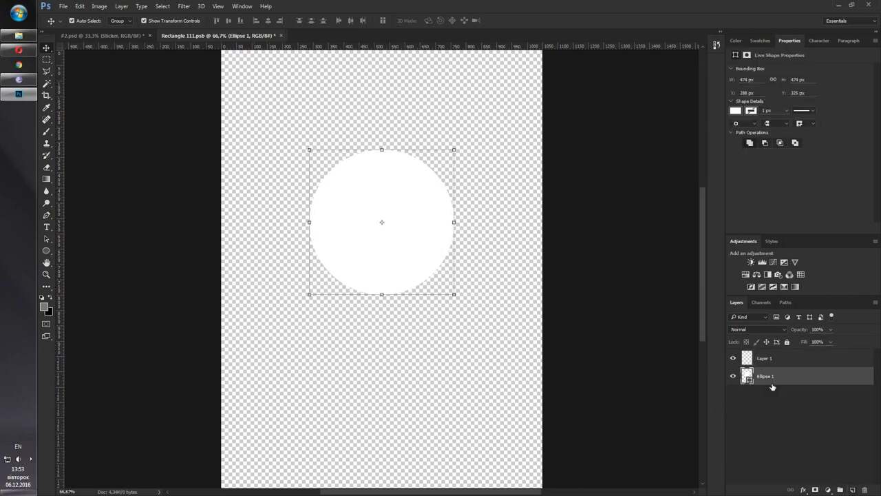
pyautogui.press('Delete')
# Step: Place the s2 image as an embedded object in the sticker document, saving and closing the document
pyautogui.click(64, 5)
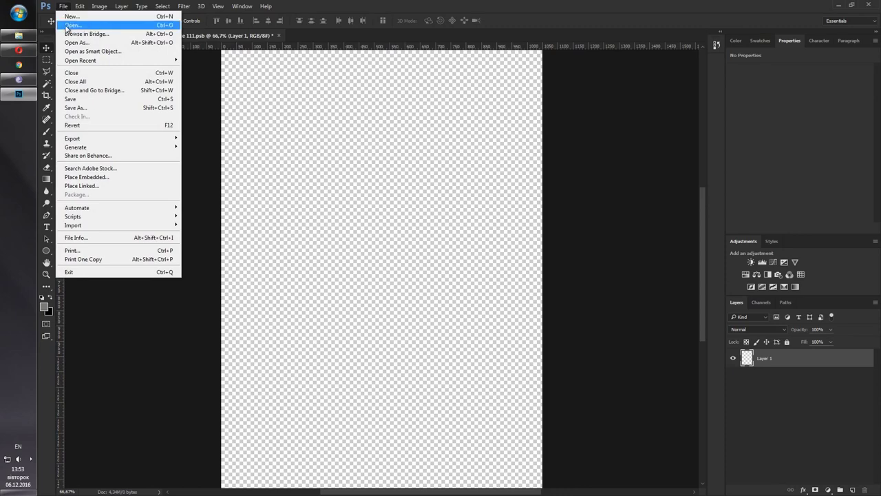
pyautogui.click(86, 178)
pyautogui.doubleClick(347, 70)
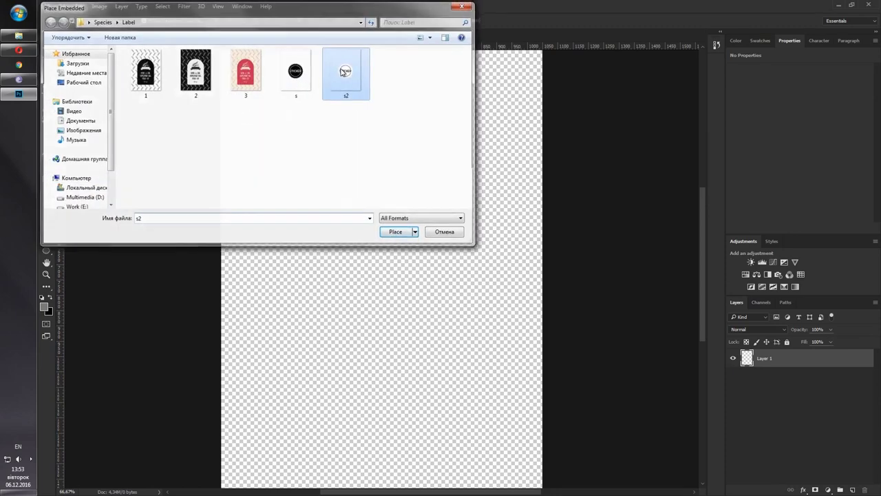
pyautogui.press('Return')
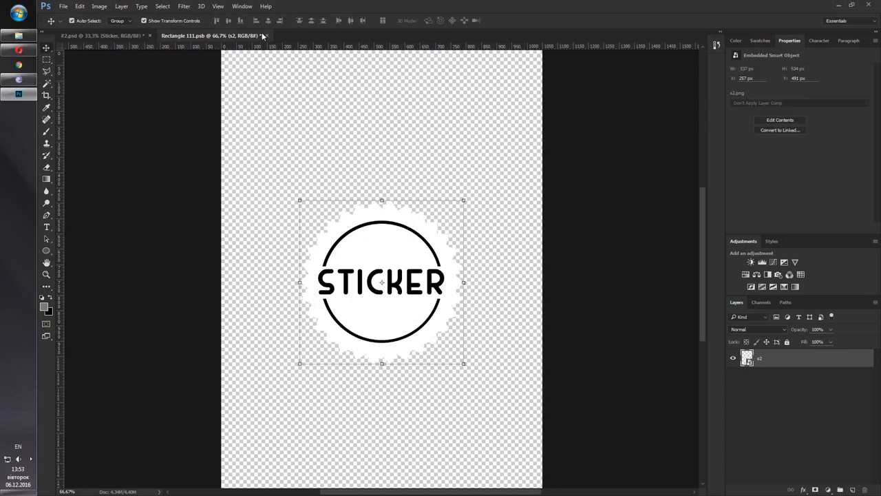
pyautogui.click(266, 36)
pyautogui.click(420, 190)
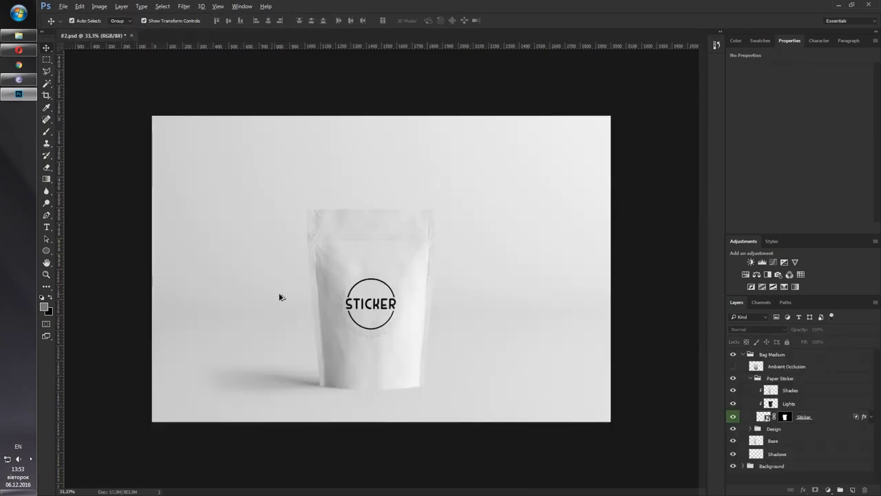
# Step: Examine the sticker up close on the bag, previewing it over the Glossy Plastic material before hiding that material again
pyautogui.scroll(3, 340, 316)
pyautogui.scroll(2, 354, 289)
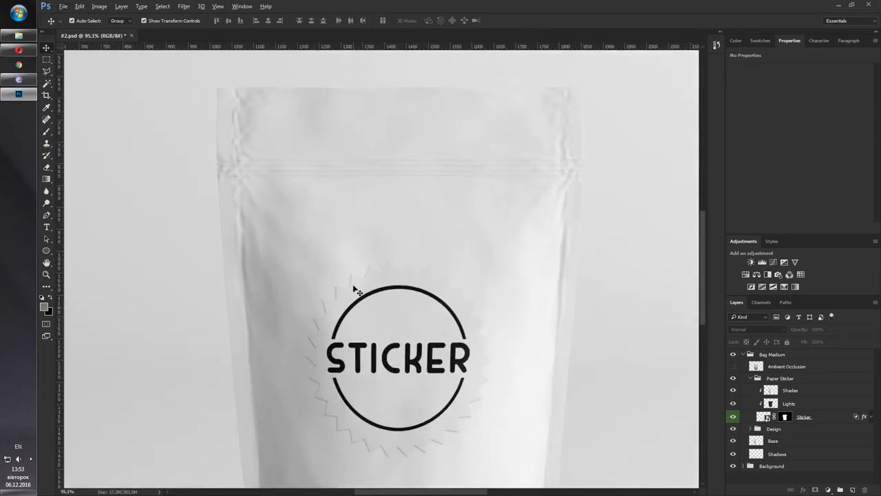
pyautogui.scroll(2, 356, 296)
pyautogui.scroll(-5, 358, 293)
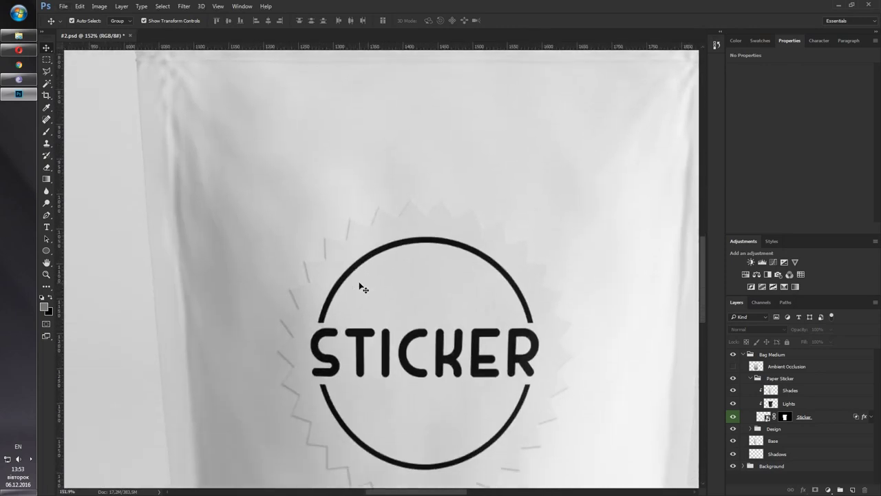
pyautogui.click(752, 378)
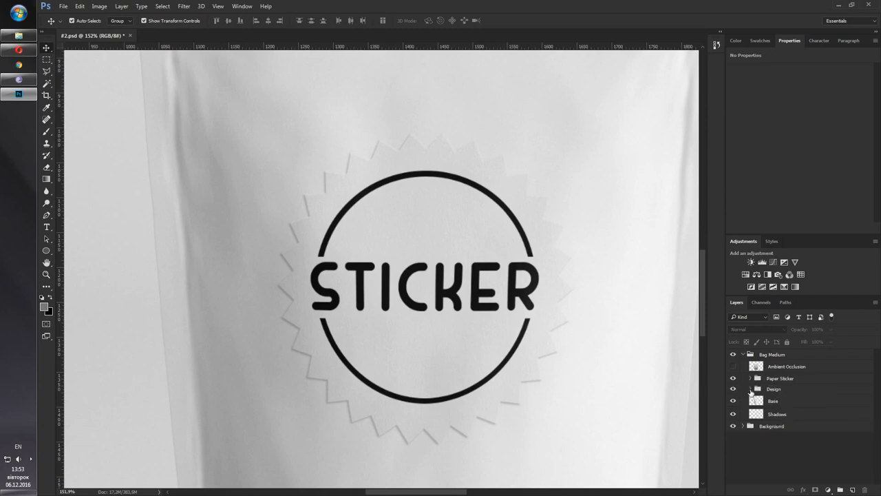
pyautogui.click(750, 389)
pyautogui.click(734, 399)
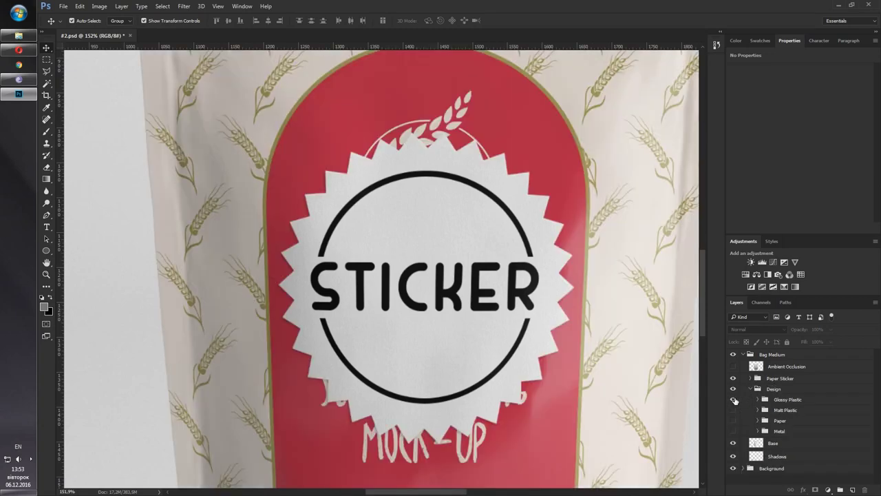
pyautogui.click(734, 400)
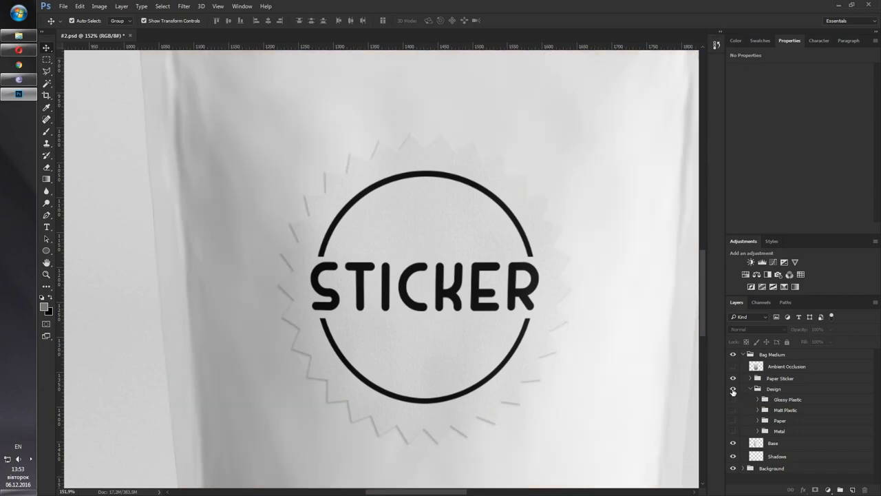
pyautogui.click(764, 391)
pyautogui.click(750, 389)
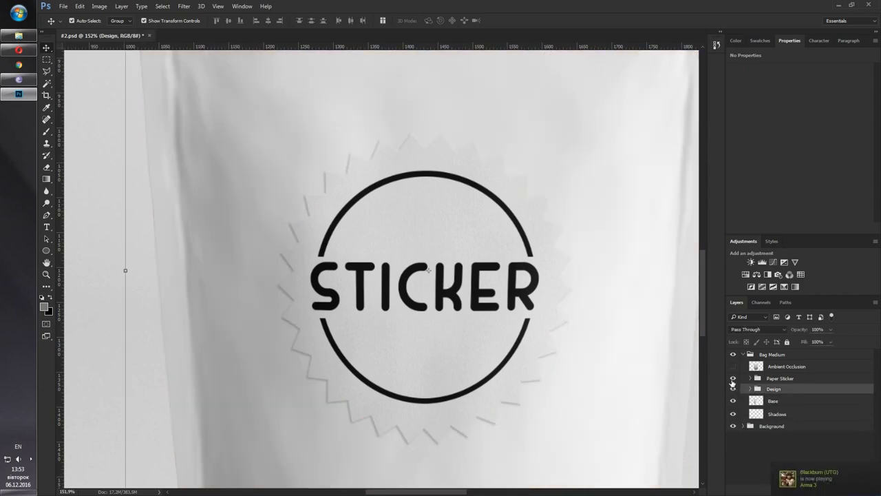
# Step: Hide the Paper Sticker group, make the Metal material visible and expand the Metal group
pyautogui.click(733, 378)
pyautogui.click(750, 389)
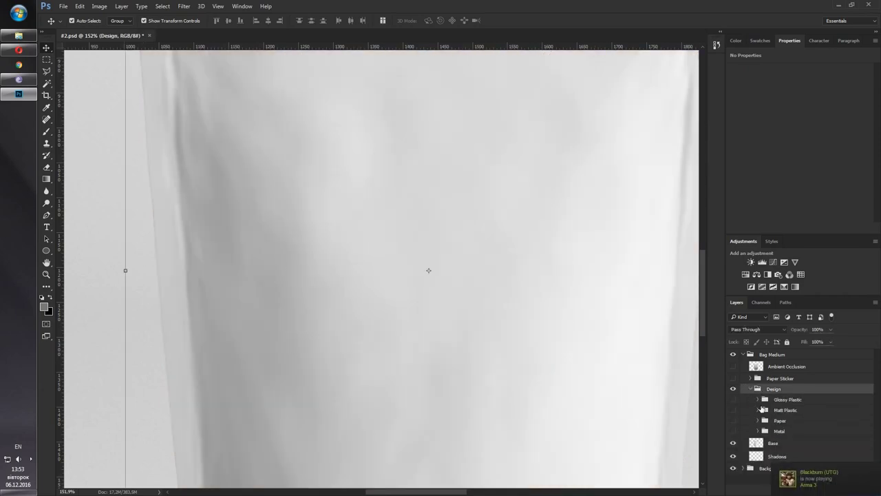
pyautogui.click(734, 431)
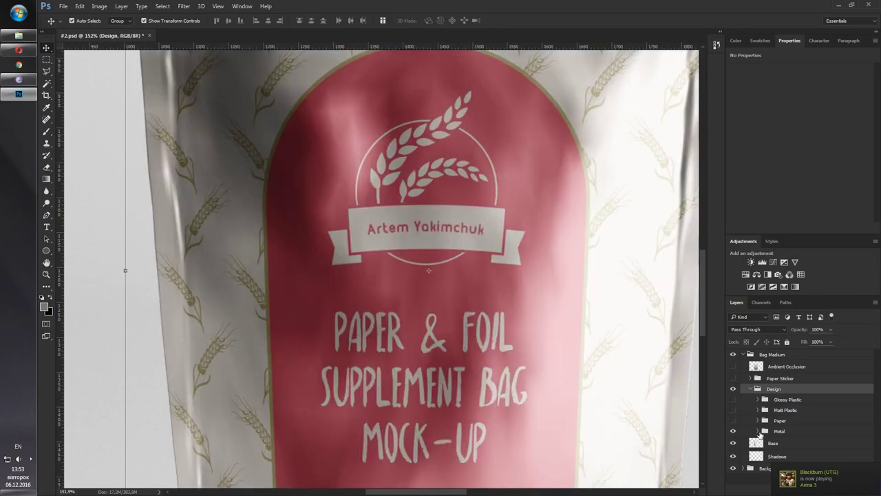
pyautogui.click(762, 435)
pyautogui.click(758, 431)
# Step: Place image 2 as an embedded object in the Metal group's Design smart object, saving and closing its document
pyautogui.scroll(-2, 760, 432)
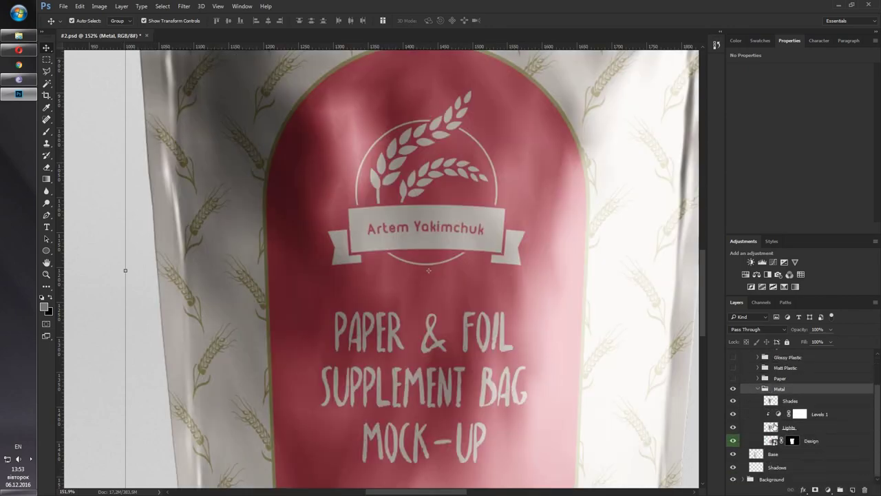
pyautogui.doubleClick(764, 431)
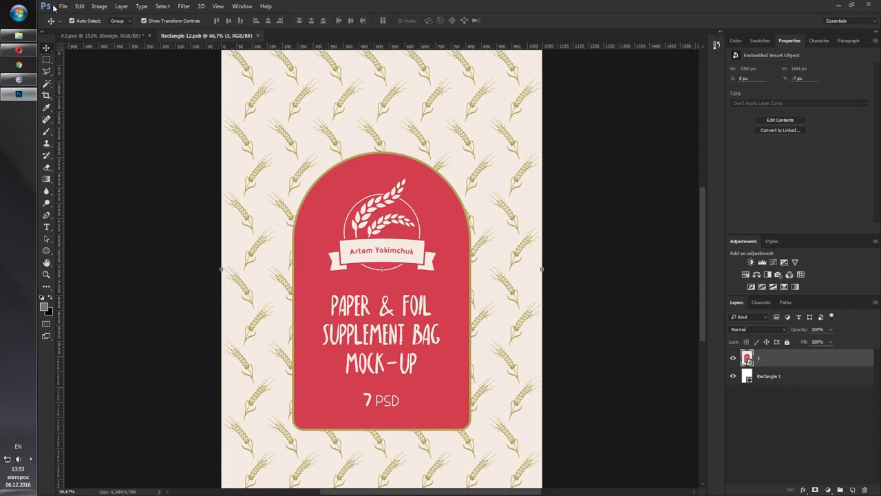
pyautogui.click(61, 8)
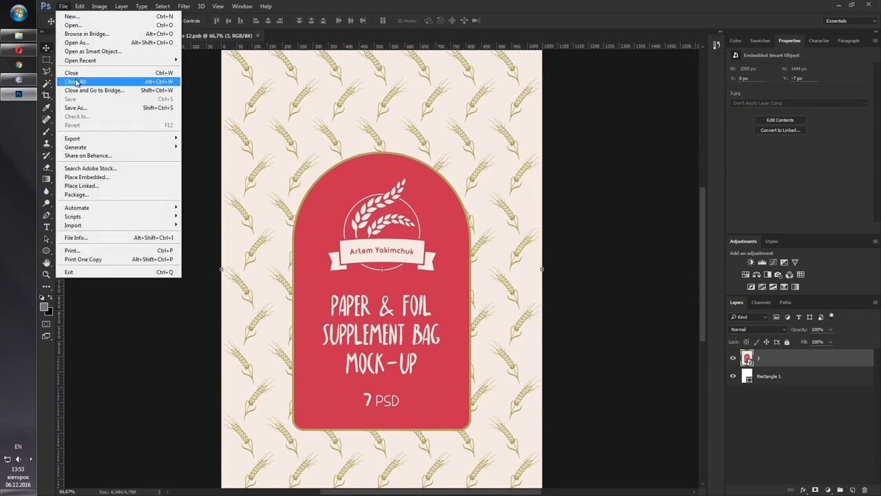
pyautogui.click(102, 181)
pyautogui.doubleClick(191, 77)
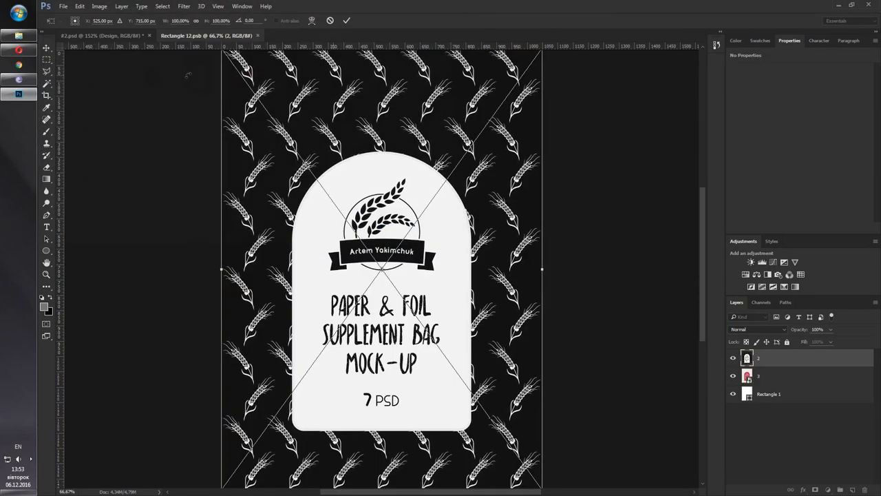
pyautogui.press('Return')
pyautogui.click(261, 36)
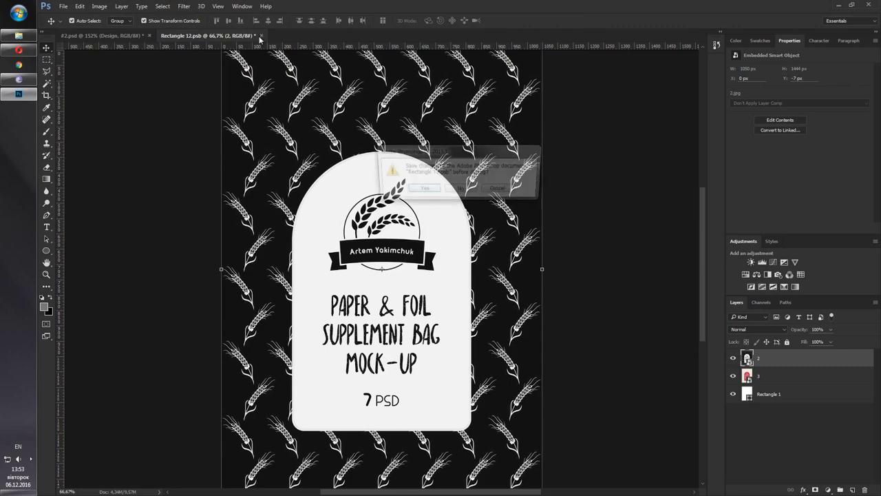
pyautogui.click(403, 187)
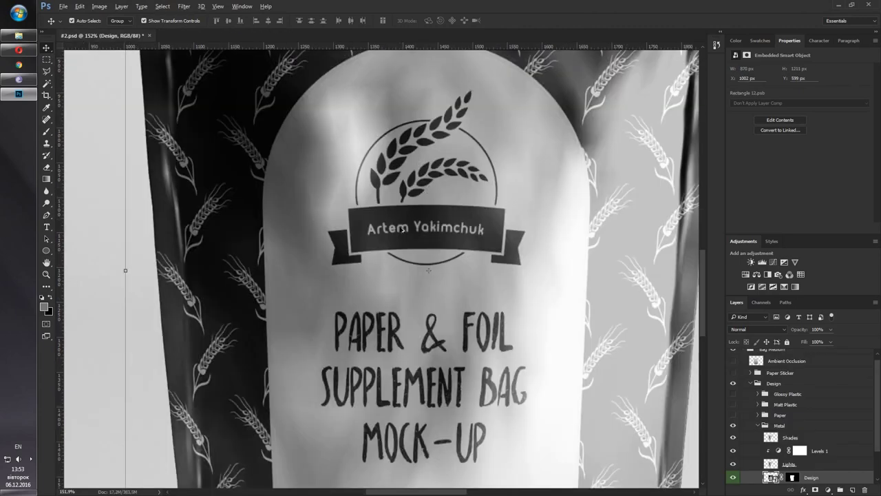
pyautogui.hotkey('ctrl', '0')
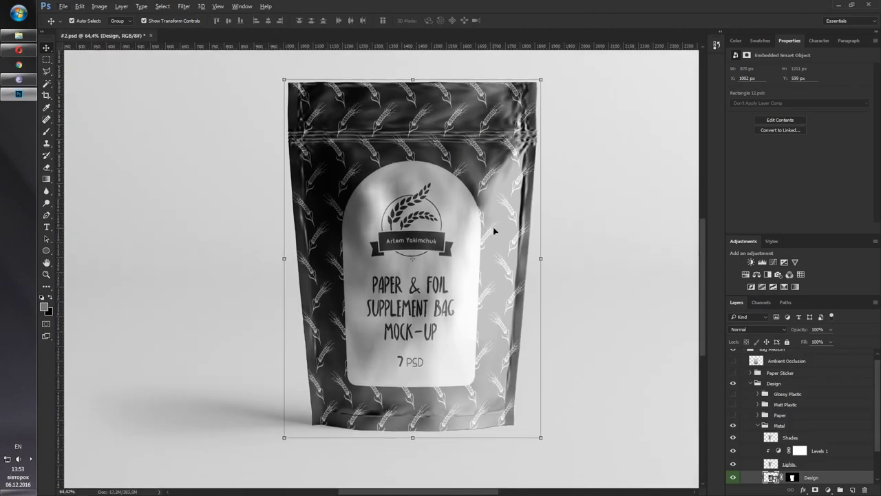
pyautogui.hotkey('ctrl', 'alt', 'z')
pyautogui.hotkey('ctrl', 'alt', 'z')
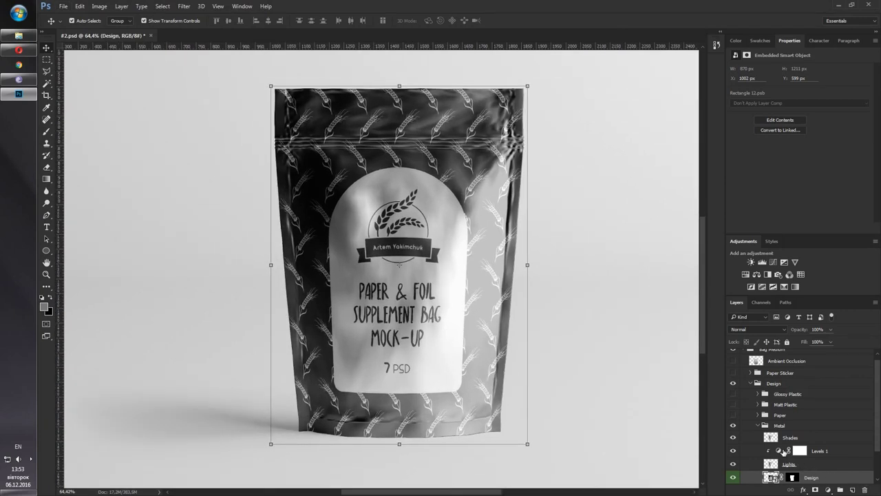
# Step: Collapse the Metal group and make the Paper, Matt Plastic and Glossy Plastic materials visible one after another
pyautogui.click(760, 426)
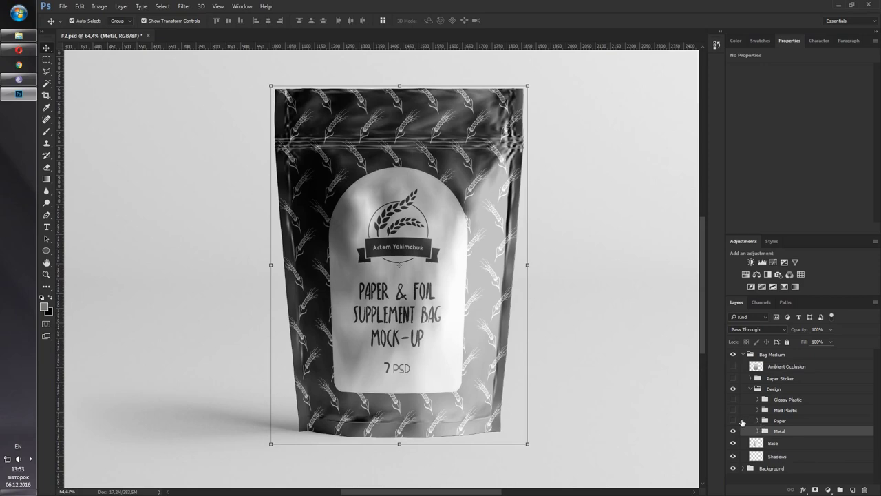
pyautogui.click(734, 422)
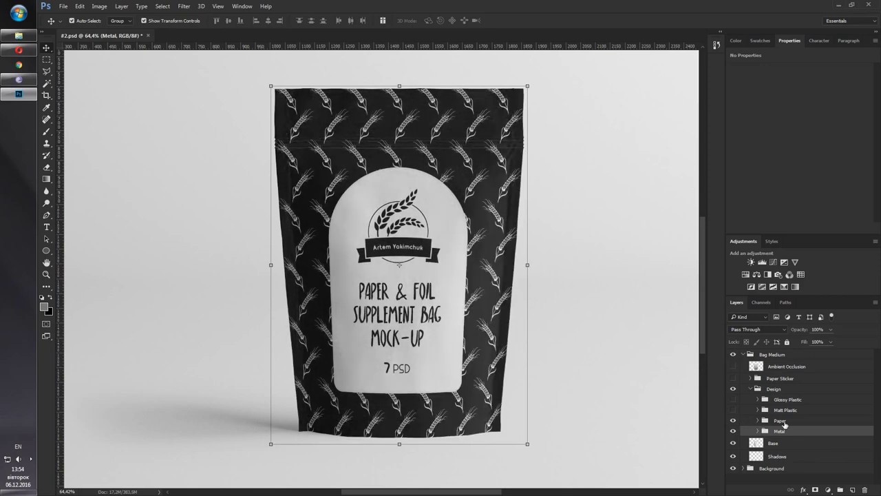
pyautogui.click(786, 421)
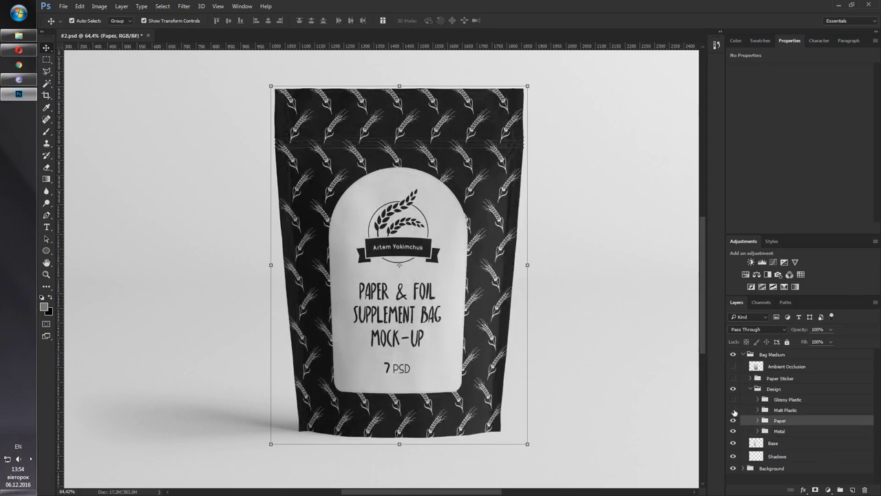
pyautogui.click(733, 410)
pyautogui.click(791, 411)
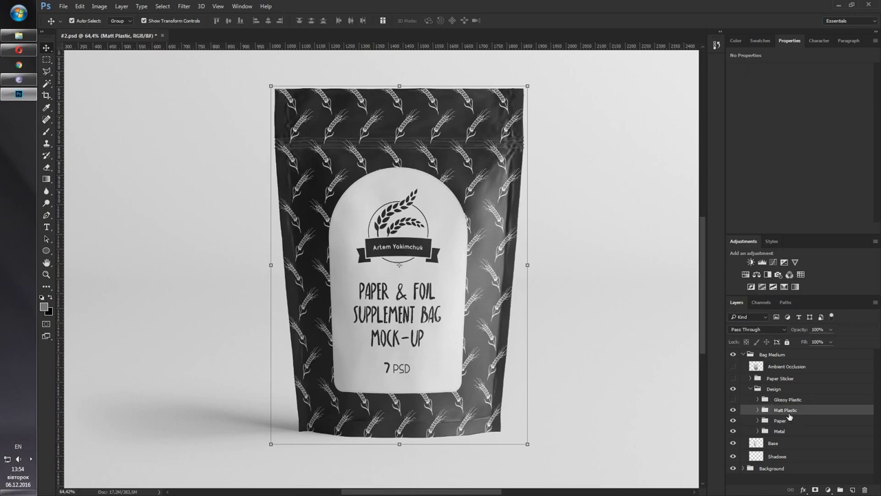
pyautogui.click(733, 399)
pyautogui.click(792, 401)
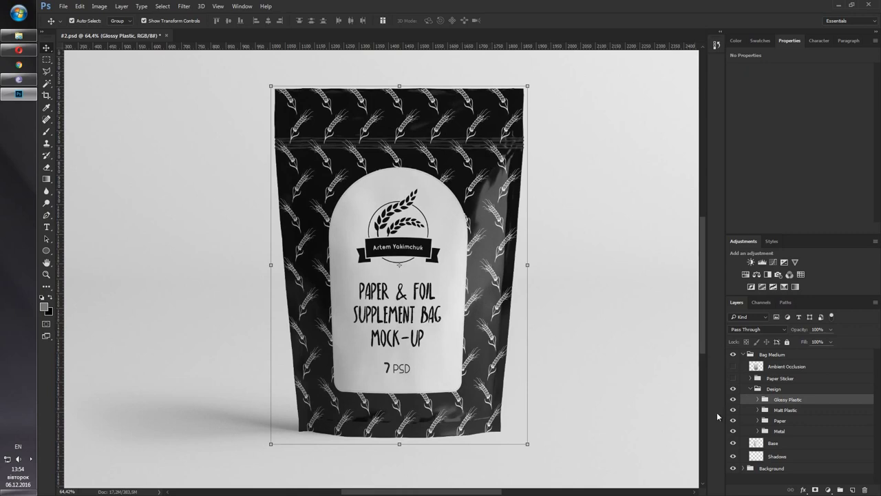
# Step: Collapse the Design group and preview the Ambient Occlusion layer's effect on the bag by switching its visibility
pyautogui.click(751, 389)
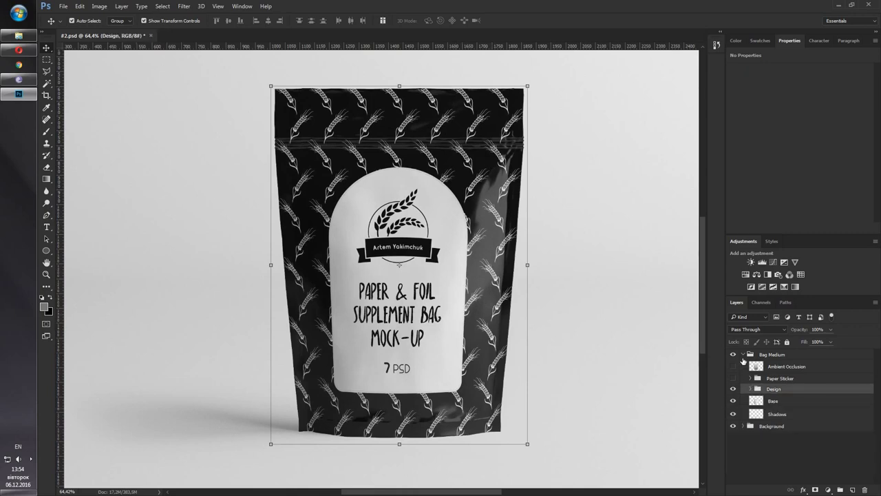
pyautogui.click(743, 354)
pyautogui.click(743, 355)
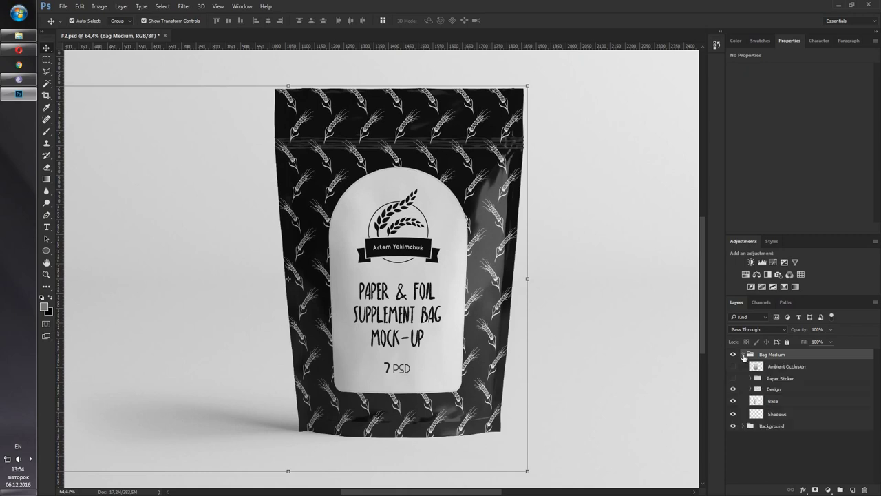
pyautogui.click(733, 367)
pyautogui.click(733, 366)
pyautogui.click(733, 366)
pyautogui.click(733, 366)
# Step: Collapse the Bag Medium group, expand Background and set the Background Color fill in Simple Color to dark grey 393939
pyautogui.click(743, 354)
pyautogui.click(743, 365)
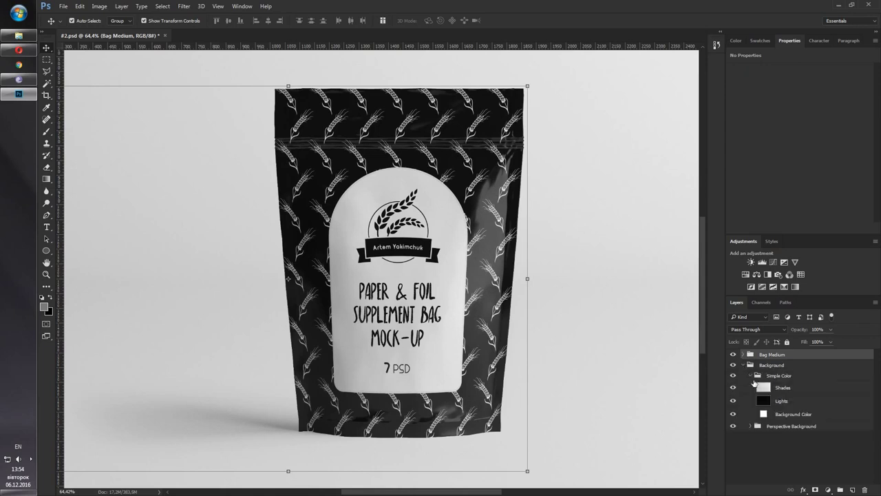
pyautogui.click(760, 377)
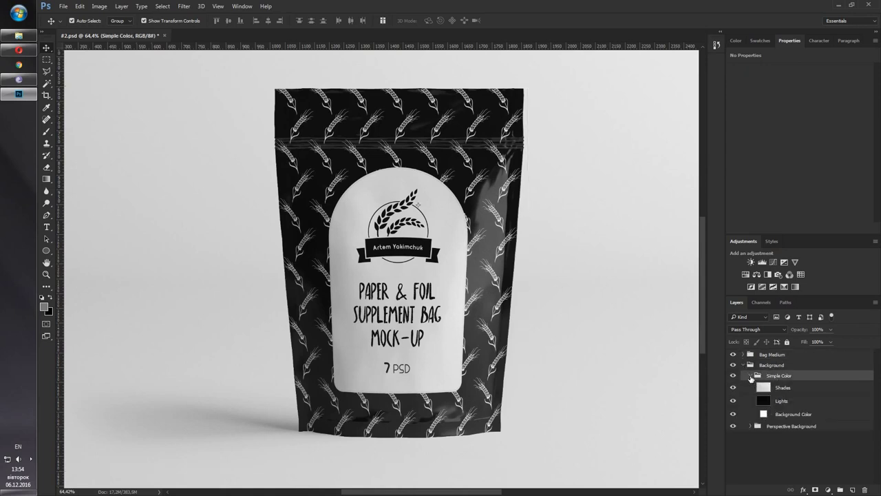
pyautogui.click(751, 375)
pyautogui.click(750, 376)
pyautogui.doubleClick(764, 414)
pyautogui.moveTo(668, 406); pyautogui.dragTo(582, 409)
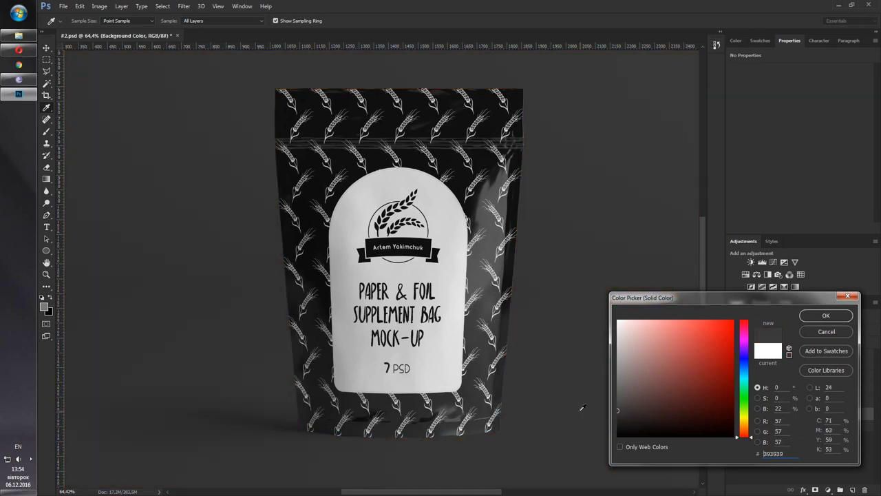
pyautogui.click(825, 316)
pyautogui.click(752, 376)
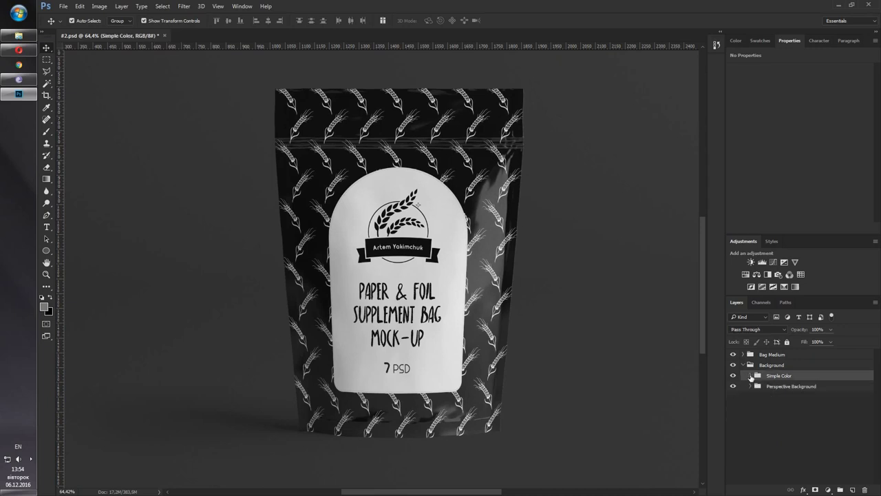
# Step: Hide the Simple Color group and place wildtextures-old-wood-original-file as an embedded object in the Perspective Background's Table smart object
pyautogui.click(733, 375)
pyautogui.click(751, 386)
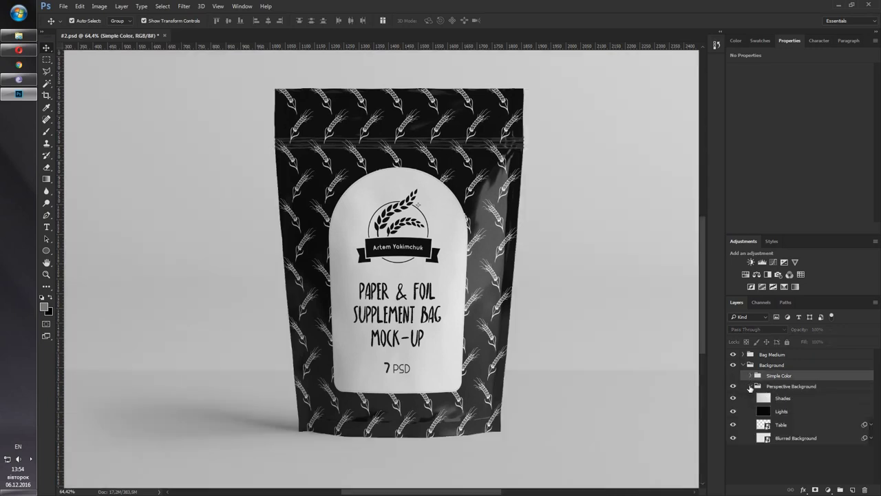
pyautogui.doubleClick(765, 424)
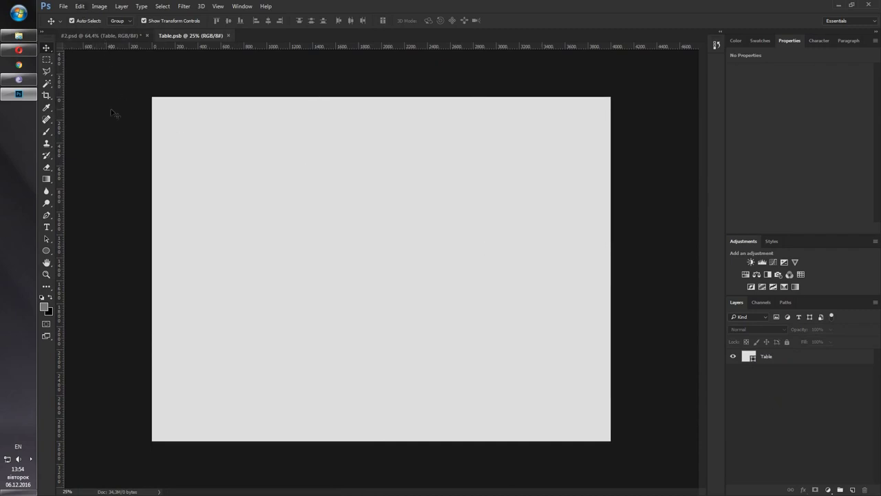
pyautogui.click(62, 7)
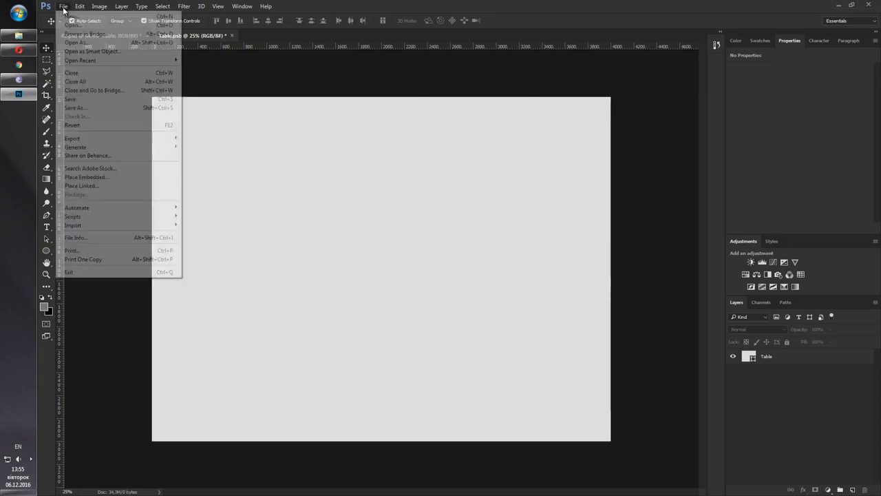
pyautogui.click(90, 177)
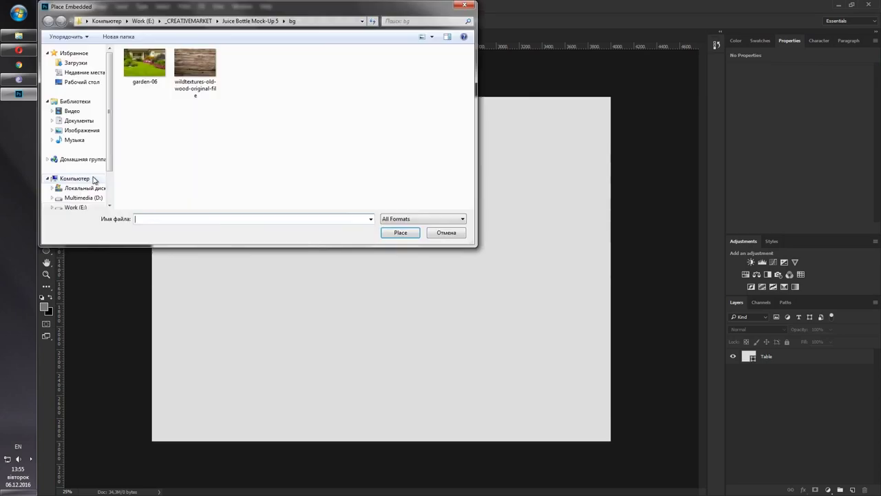
pyautogui.doubleClick(195, 65)
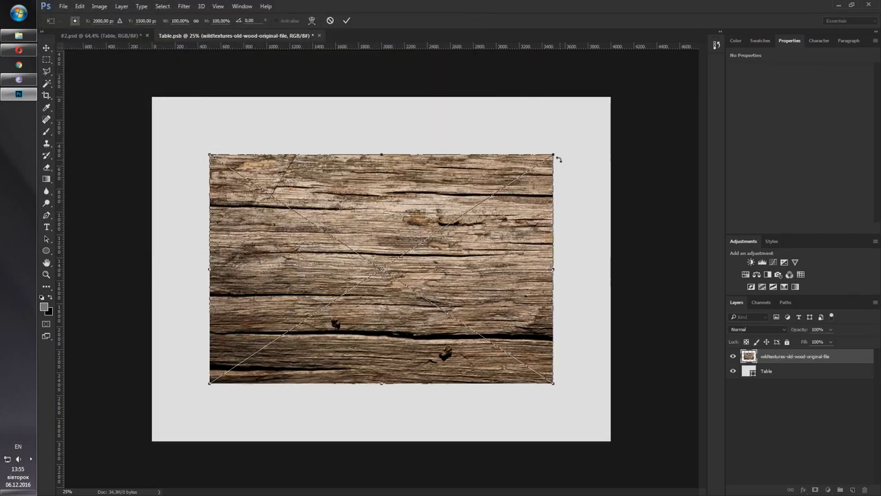
# Step: Enlarge the wood texture to about 4527 × 3018 px to cover the canvas, saving and closing the Table document
pyautogui.moveTo(557, 153); pyautogui.dragTo(641, 90)
pyautogui.press('Return')
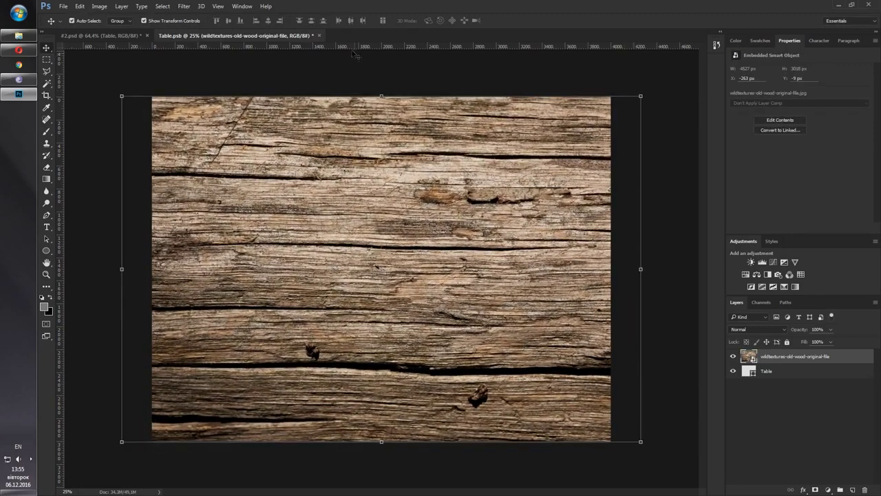
pyautogui.click(318, 35)
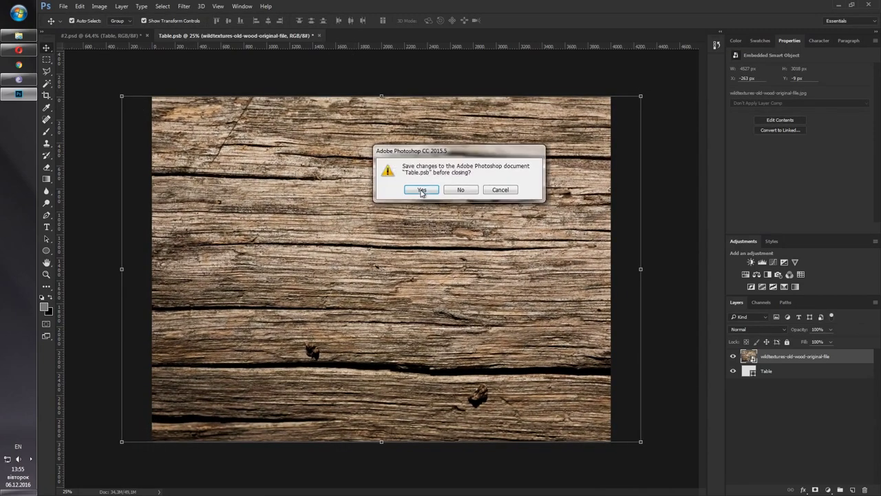
pyautogui.click(422, 192)
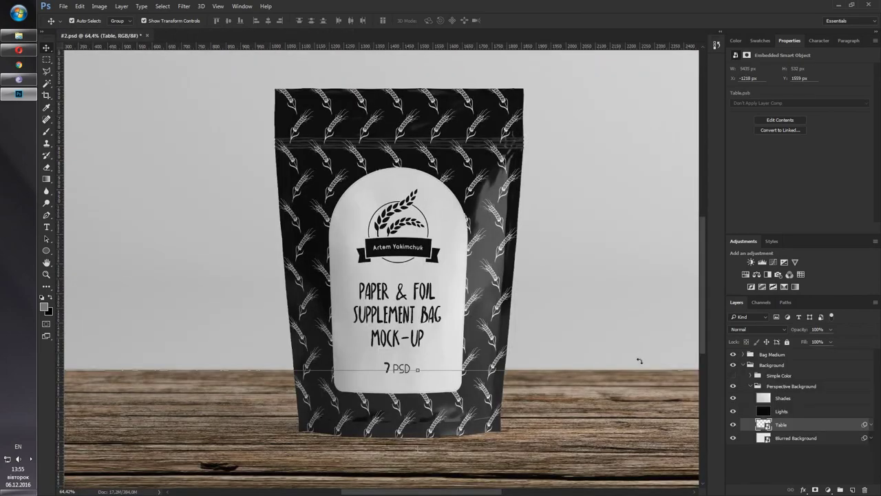
# Step: Place the garden-06 image as an embedded object in the Blurred Background smart object
pyautogui.doubleClick(767, 439)
pyautogui.click(63, 7)
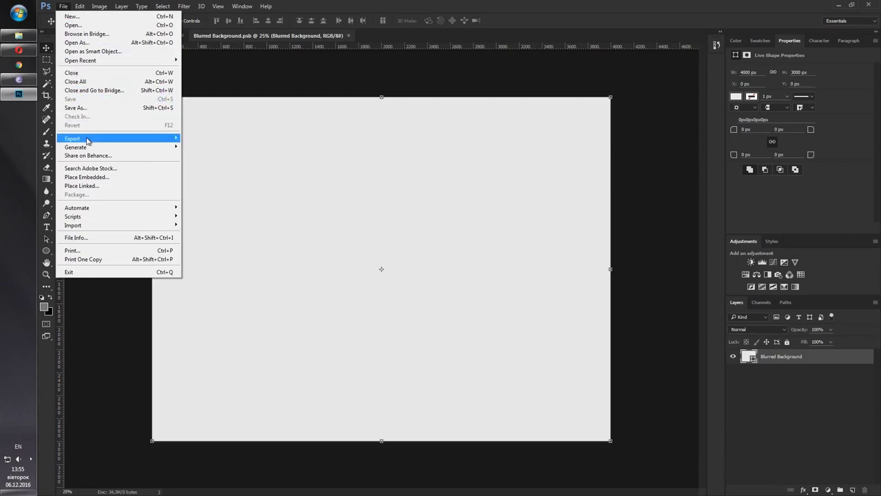
pyautogui.click(87, 178)
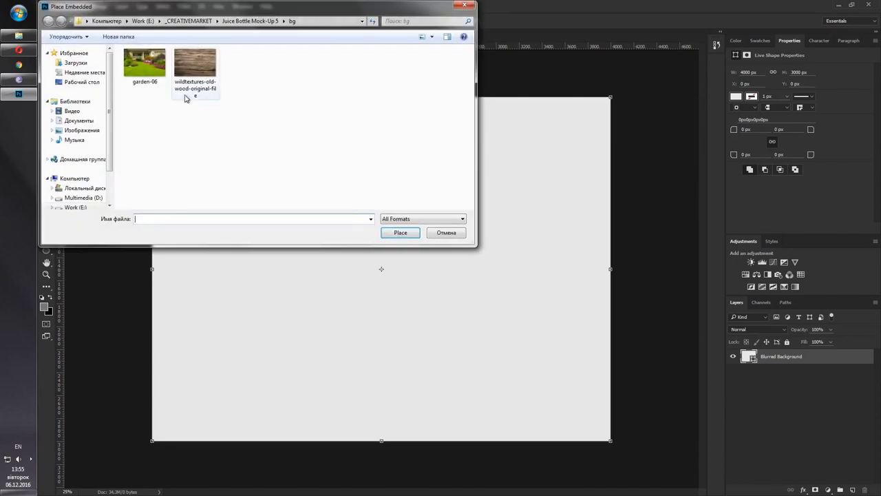
pyautogui.click(142, 65)
pyautogui.click(402, 230)
# Step: Enlarge the garden image to about 4499 × 3012 px to cover the canvas, saving and closing the Blurred Background document
pyautogui.moveTo(443, 234); pyautogui.dragTo(640, 94)
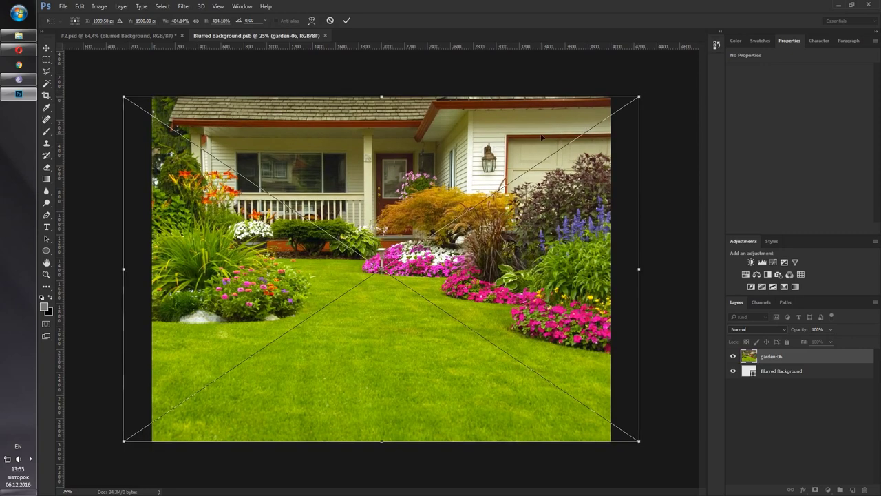
pyautogui.press('Return')
pyautogui.click(328, 38)
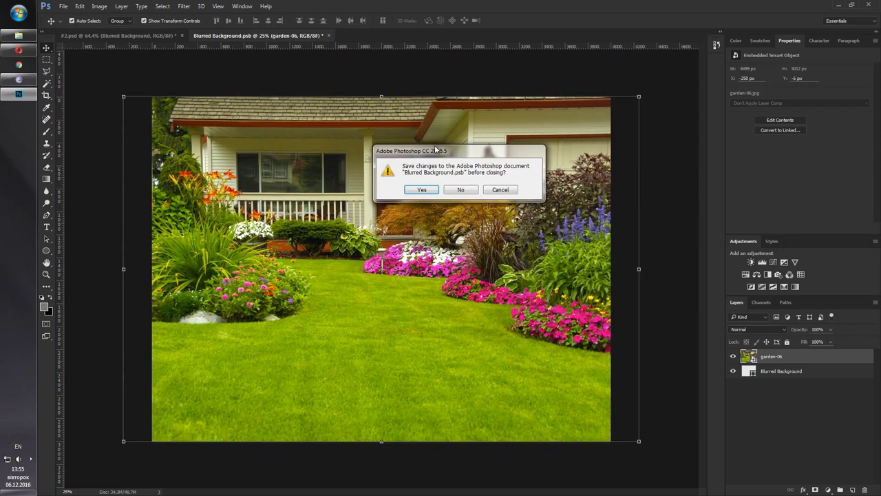
pyautogui.click(425, 187)
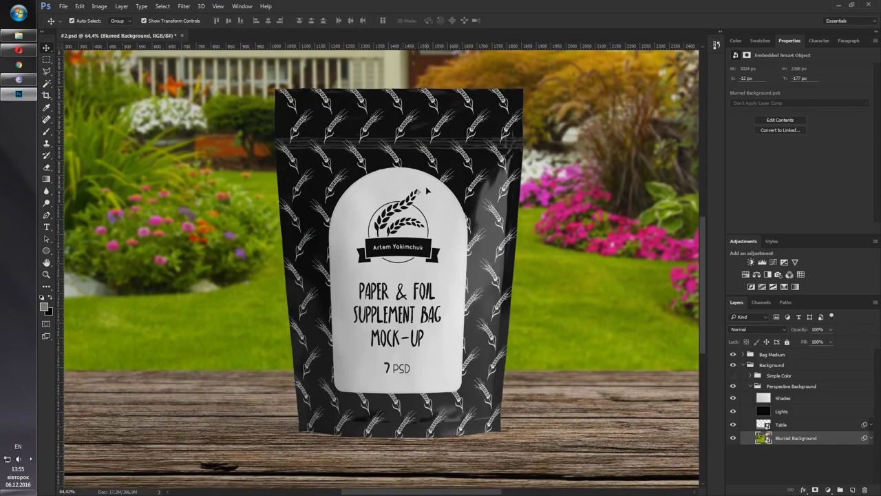
# Step: Set the Gaussian Blur smart filter radius on the Blurred Background layer to 36 pixels
pyautogui.hotkey('ctrl', '0')
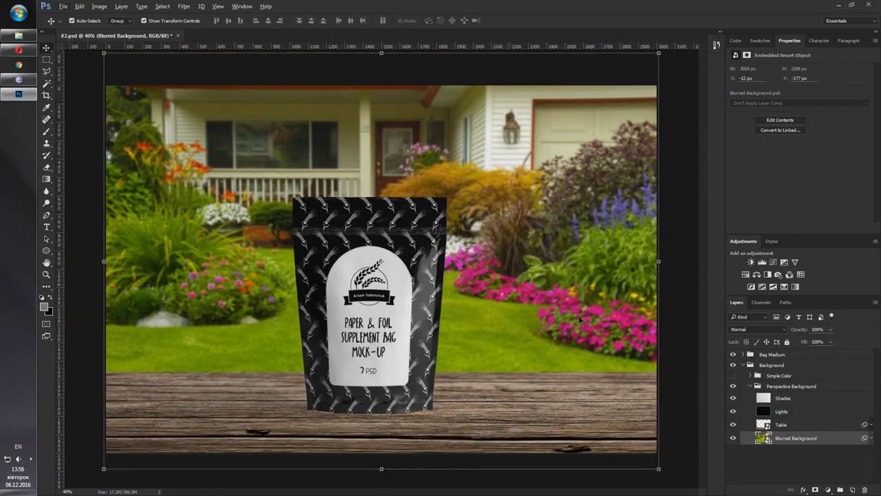
pyautogui.click(872, 438)
pyautogui.doubleClick(801, 463)
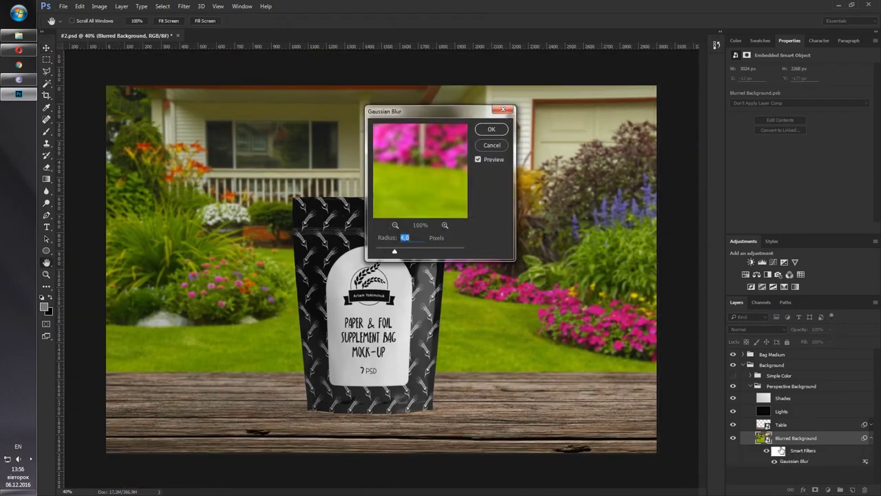
pyautogui.moveTo(398, 256); pyautogui.dragTo(424, 253)
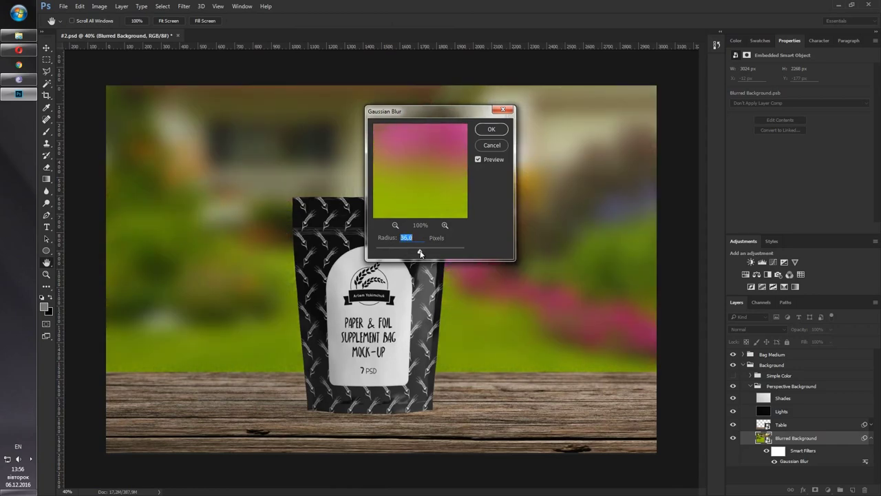
pyautogui.click(489, 130)
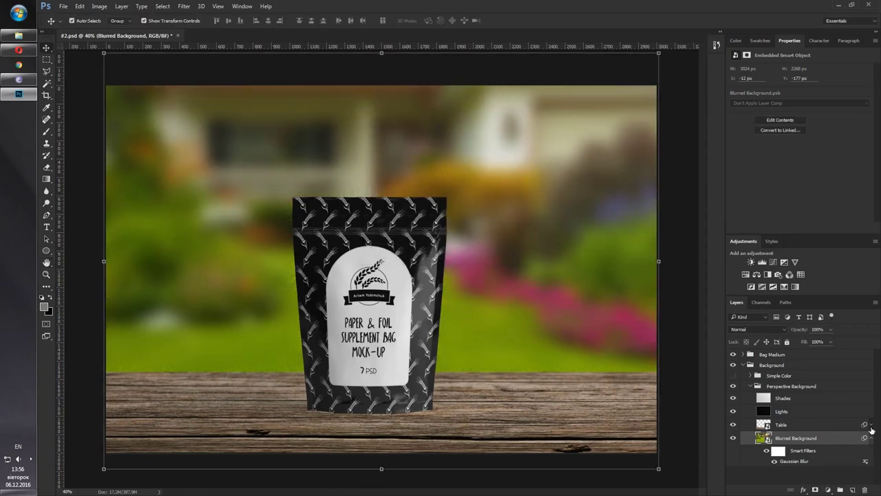
# Step: Collapse the Blurred Background filters and slightly increase the Gaussian Blur smart filter radius on the Table layer
pyautogui.moveTo(873, 439); pyautogui.dragTo(865, 427)
pyautogui.doubleClick(796, 448)
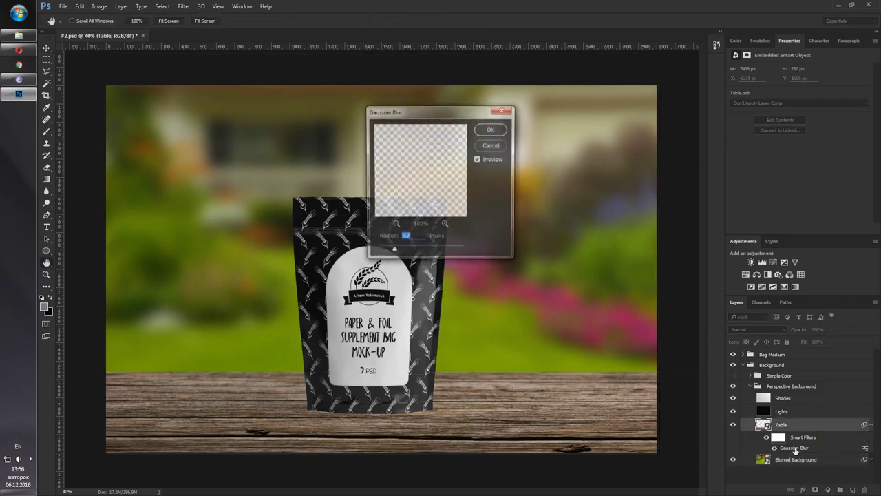
pyautogui.moveTo(393, 254); pyautogui.dragTo(408, 253)
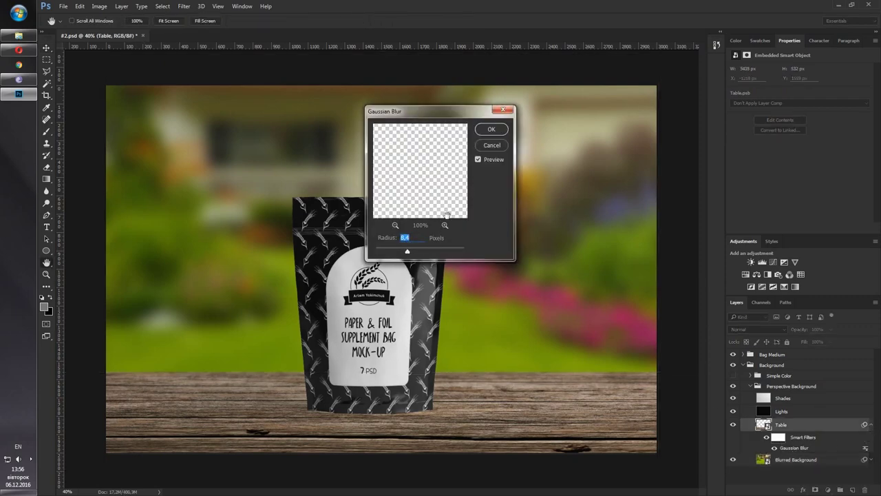
pyautogui.click(491, 130)
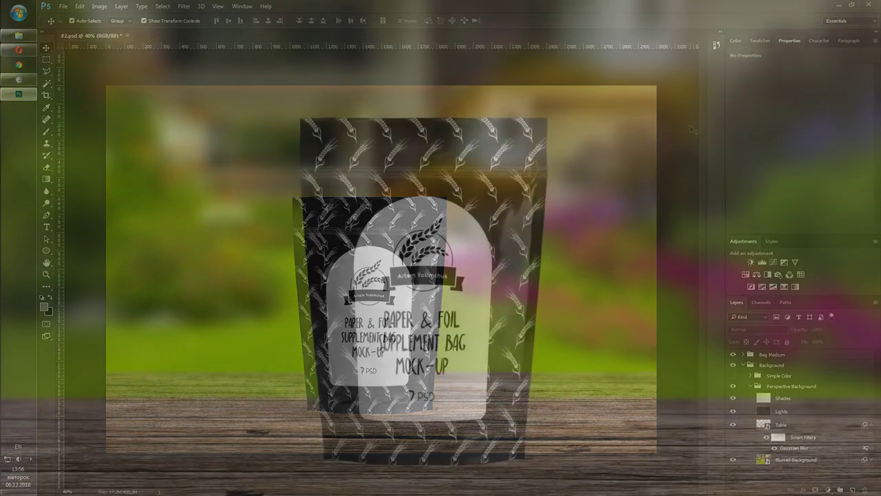